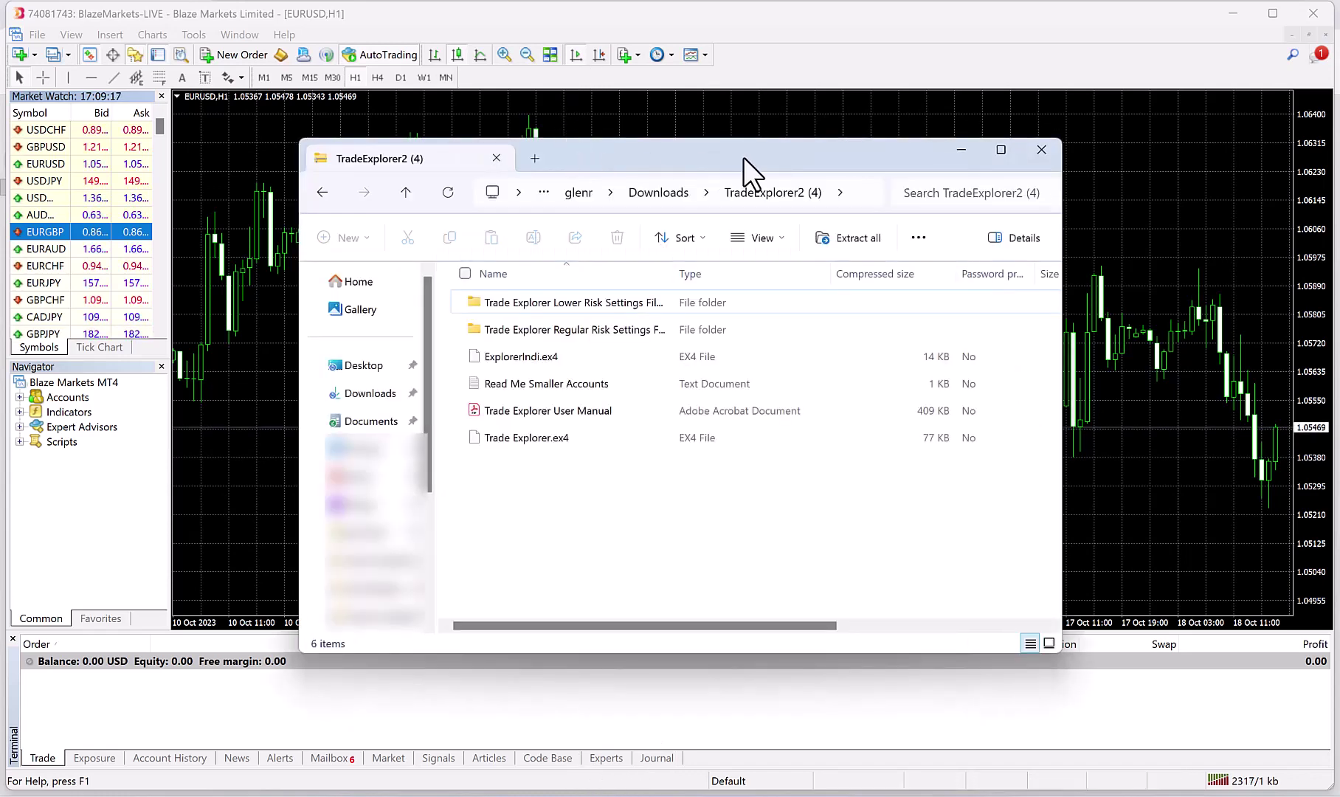
Step: Move the TradeExplorer2 (4) window aside and inspect the manual, Read Me, Trade Explorer.ex4 and ExplorerIndi.ex4 files
{"action": "left_click_drag", "start_coordinate": [629, 161], "coordinate": [823, 192]}
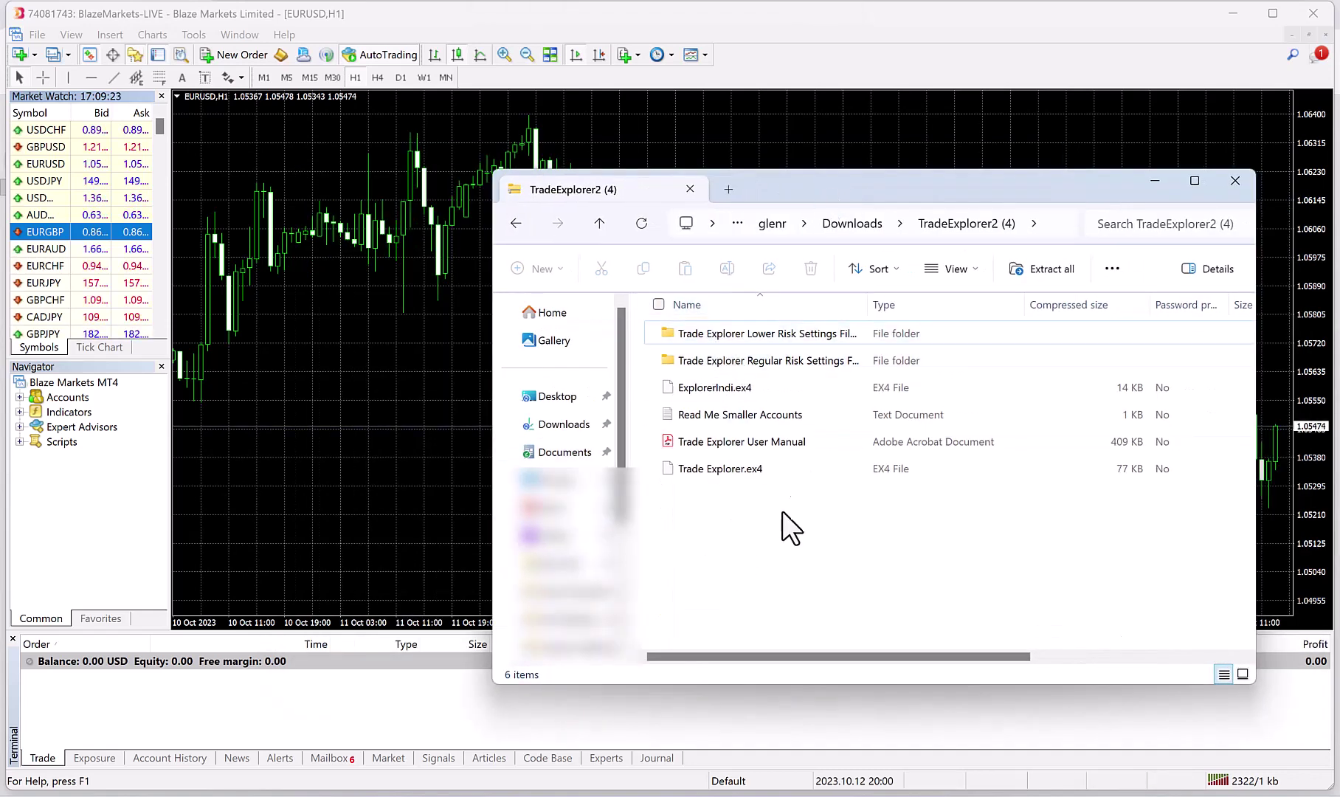
{"action": "left_click", "coordinate": [705, 450]}
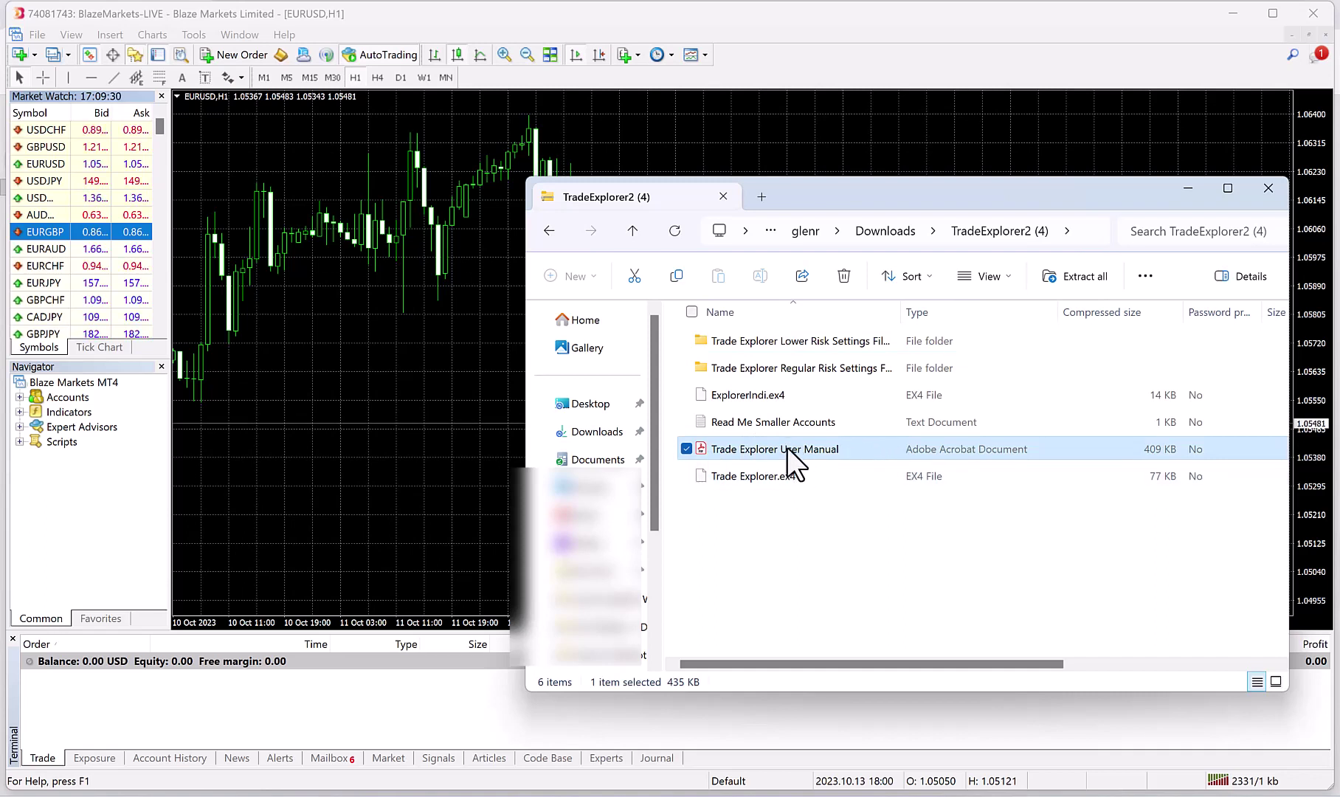
{"action": "left_click", "coordinate": [775, 424]}
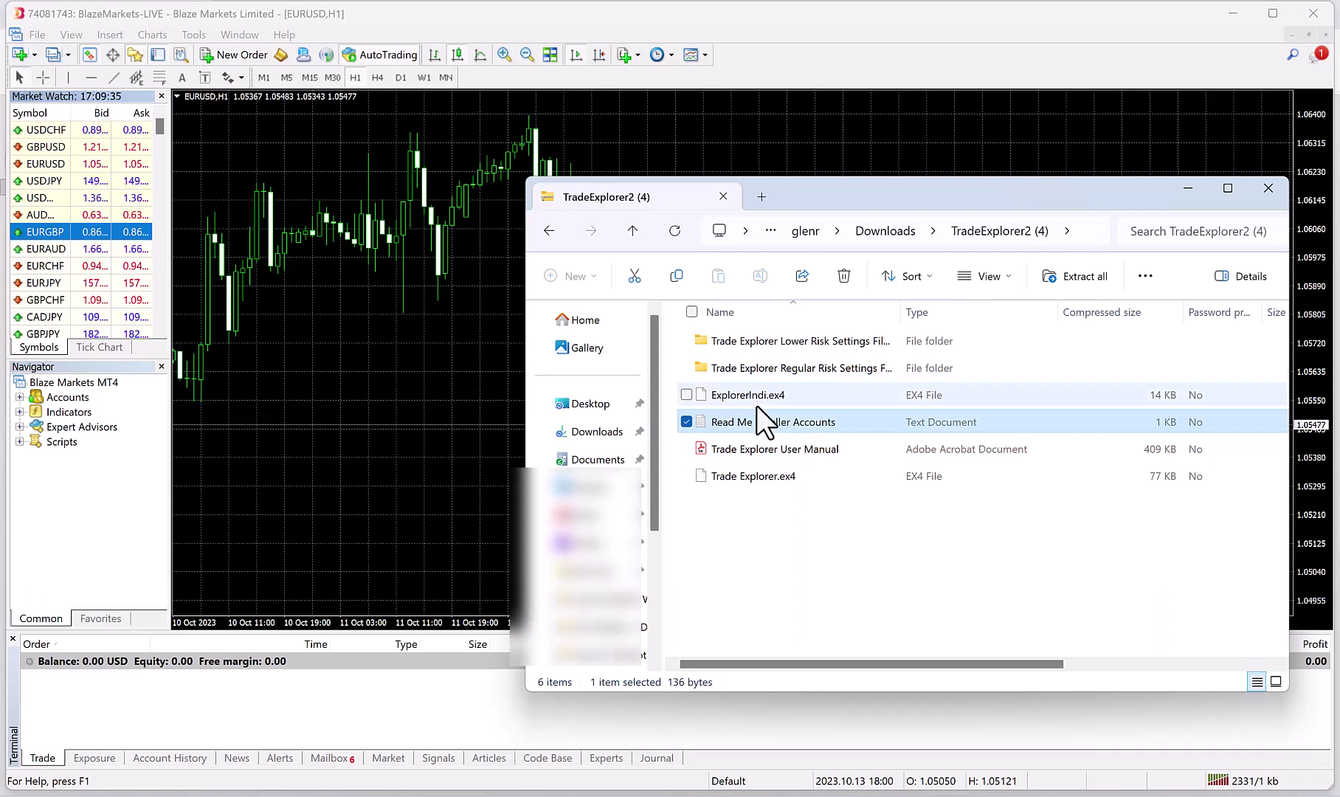
{"action": "left_click", "coordinate": [756, 476]}
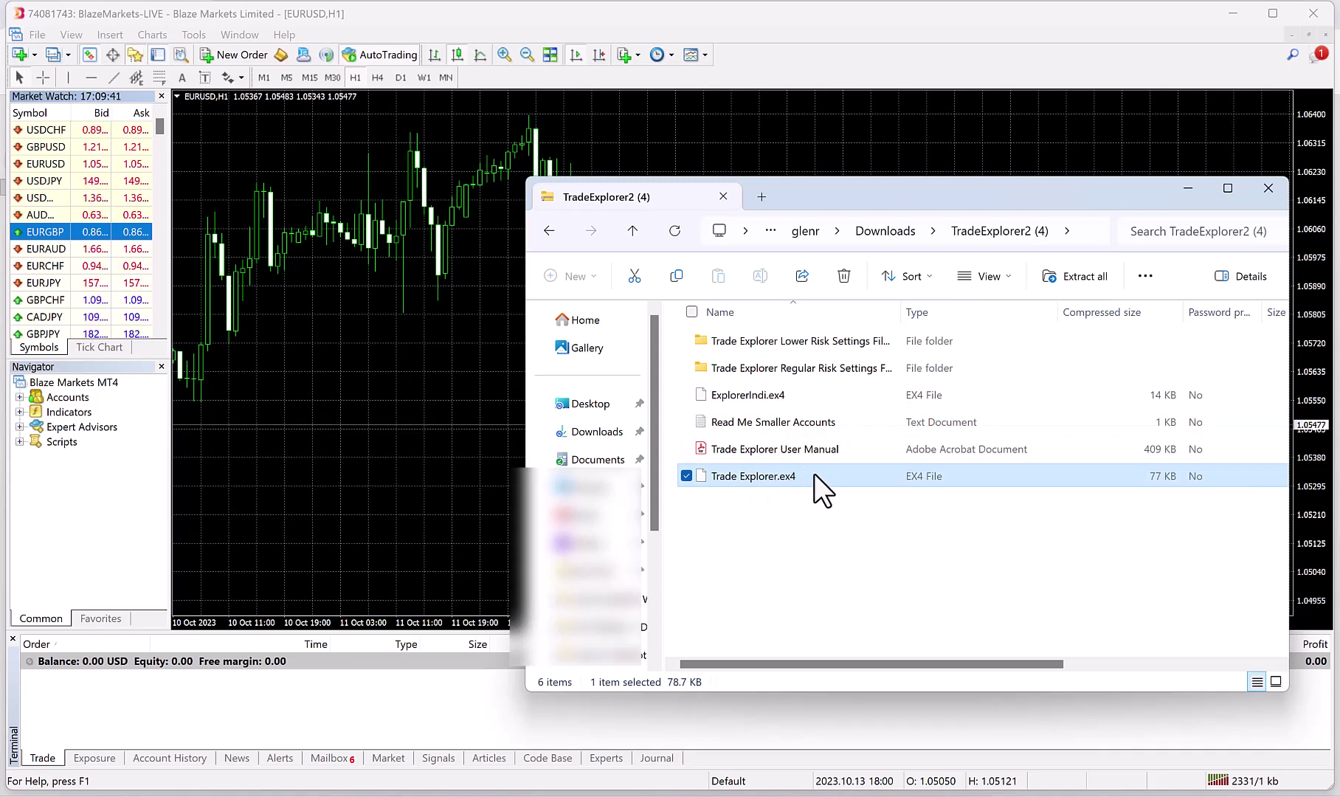
{"action": "left_click", "coordinate": [755, 398]}
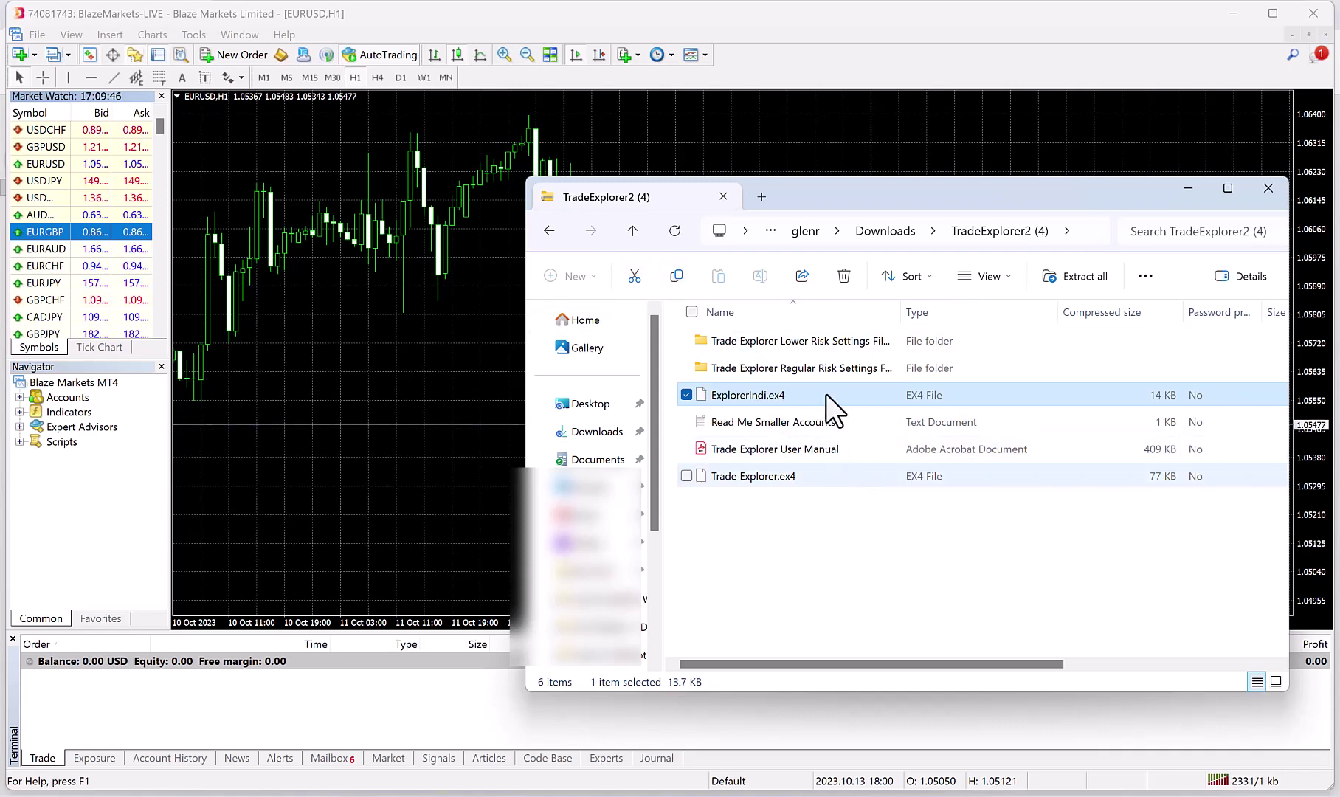
{"action": "left_click", "coordinate": [753, 476]}
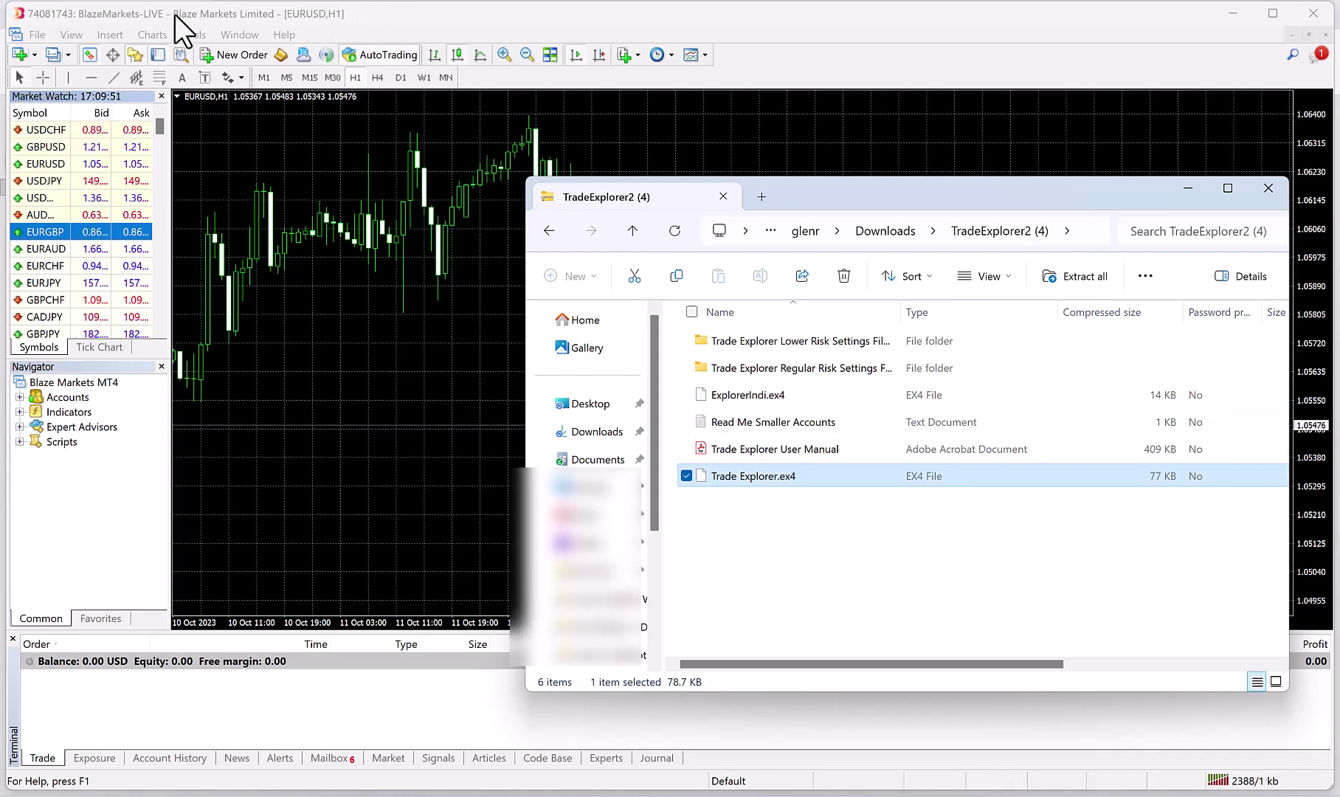
{"action": "left_click", "coordinate": [217, 20]}
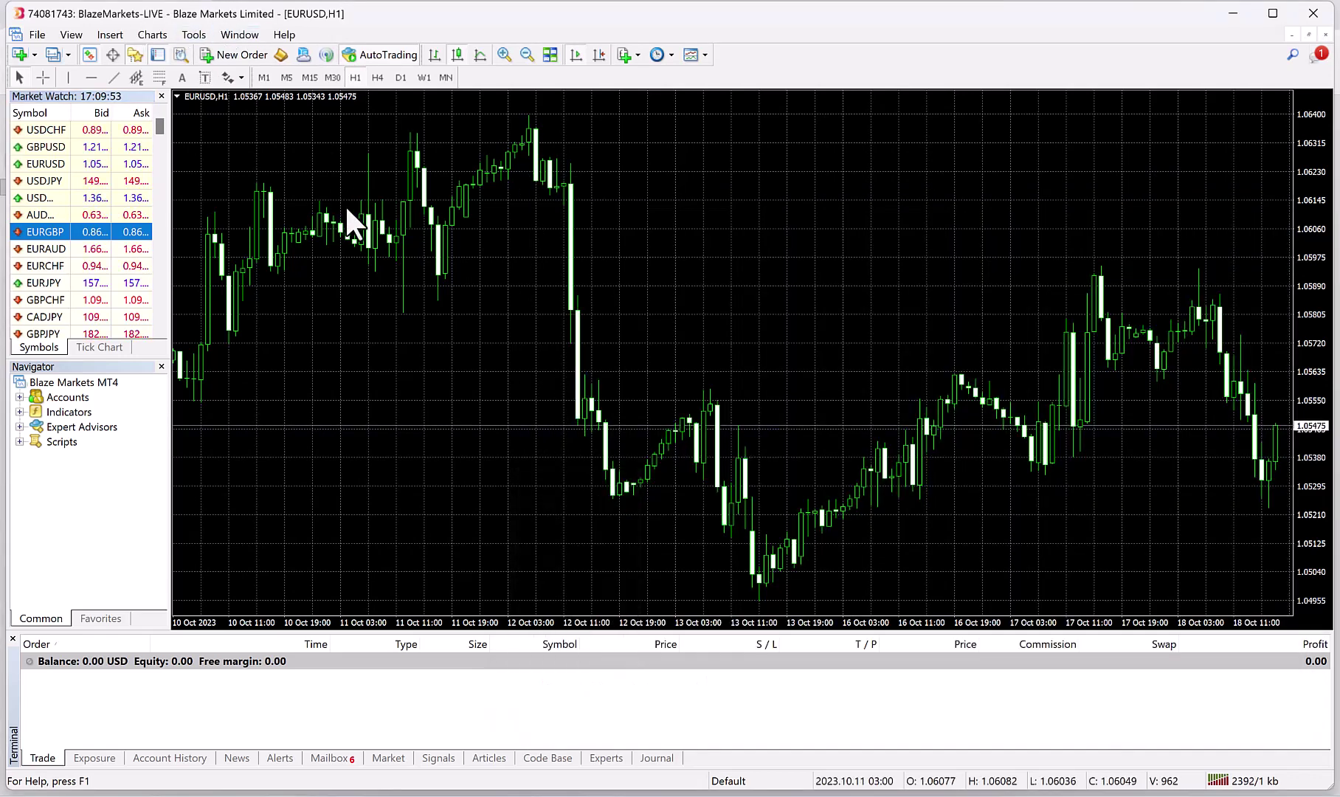
Step: Allow automated trading and DLL imports in MetaTrader's Expert Advisors options
{"action": "left_click", "coordinate": [192, 34]}
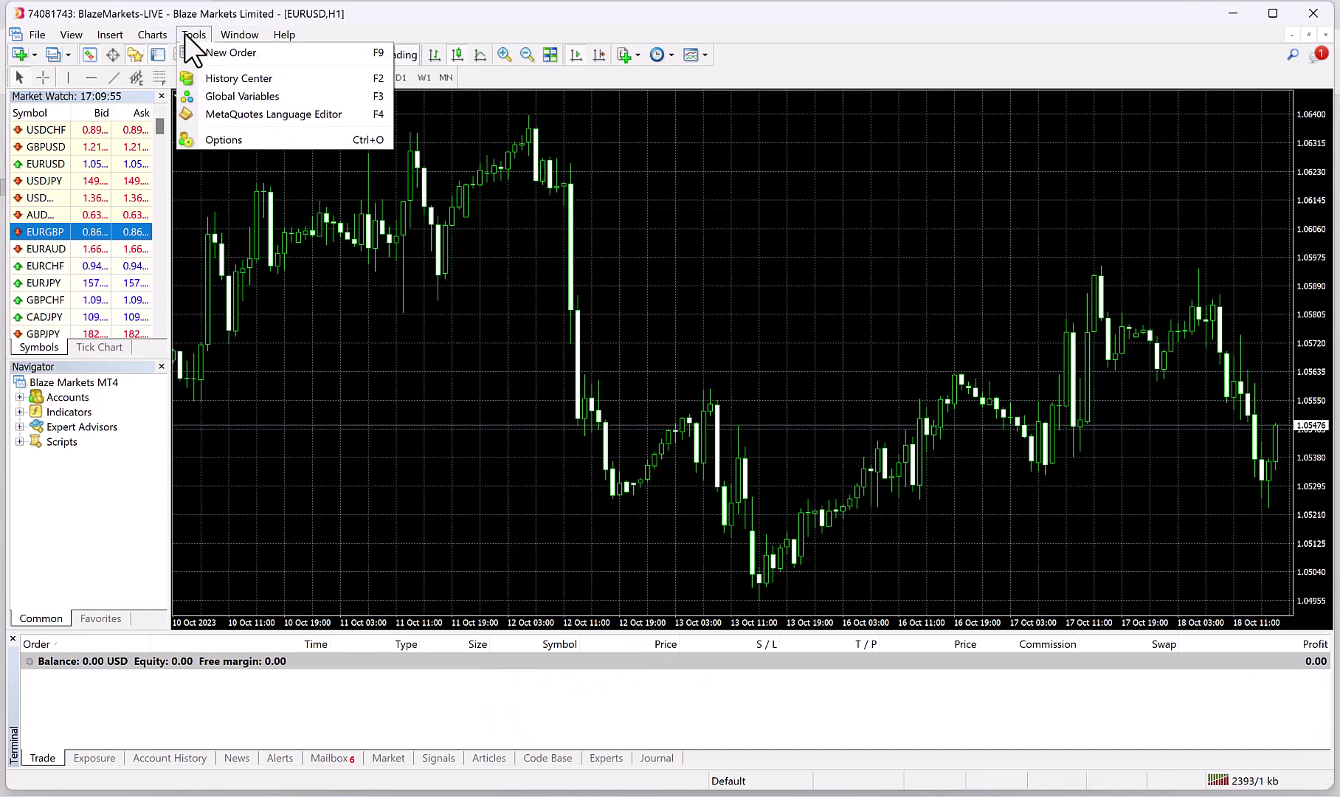
{"action": "left_click", "coordinate": [238, 140]}
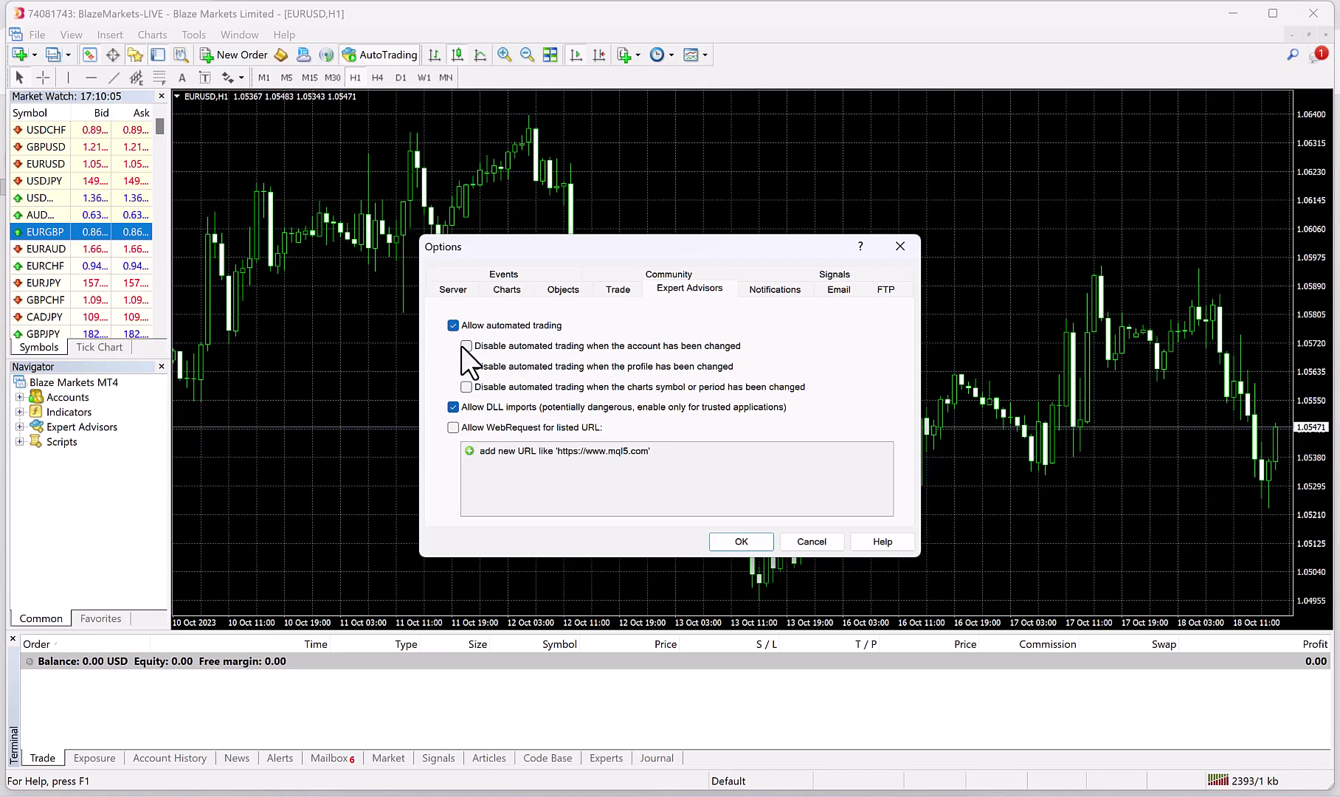
{"action": "left_click", "coordinate": [740, 542]}
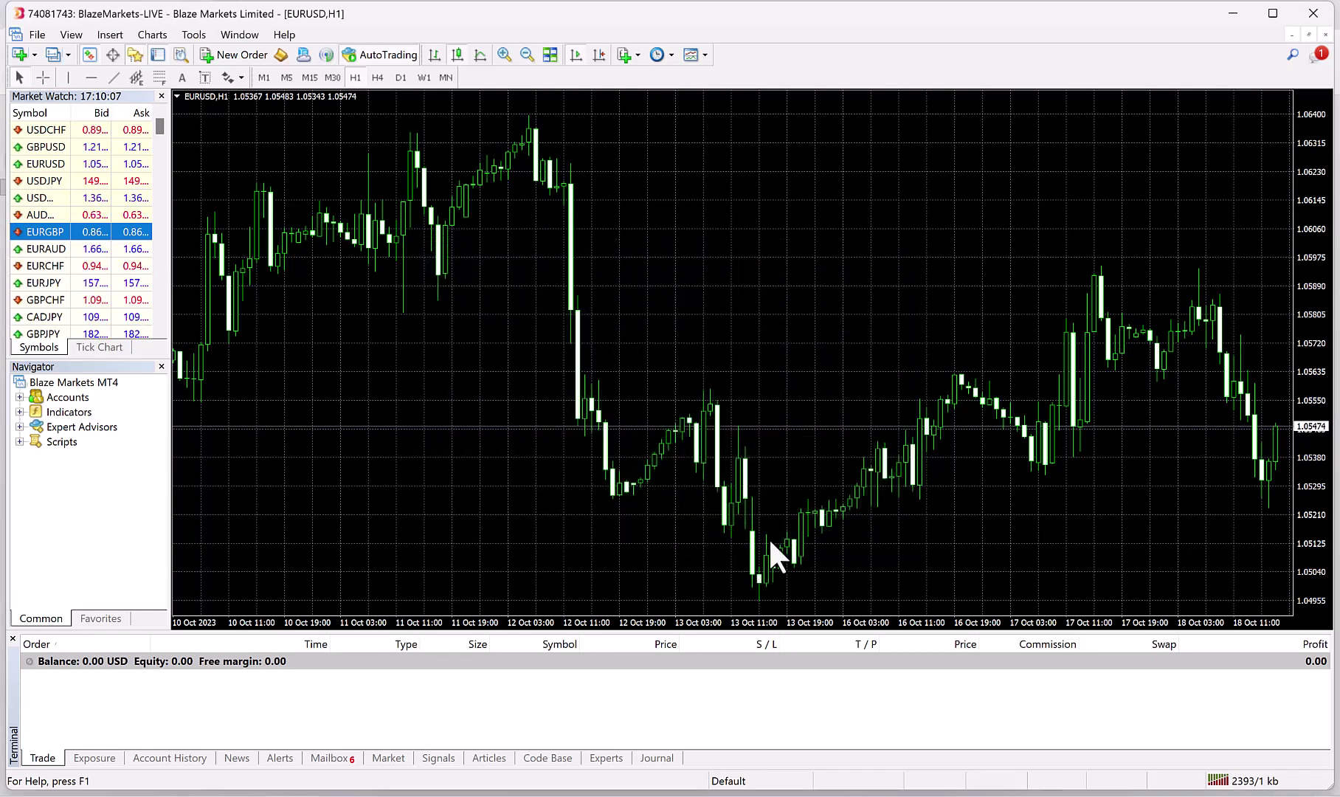
Step: Set Market Watch to Show All symbols, then select USDCHF and EURUSD
{"action": "left_click", "coordinate": [62, 180]}
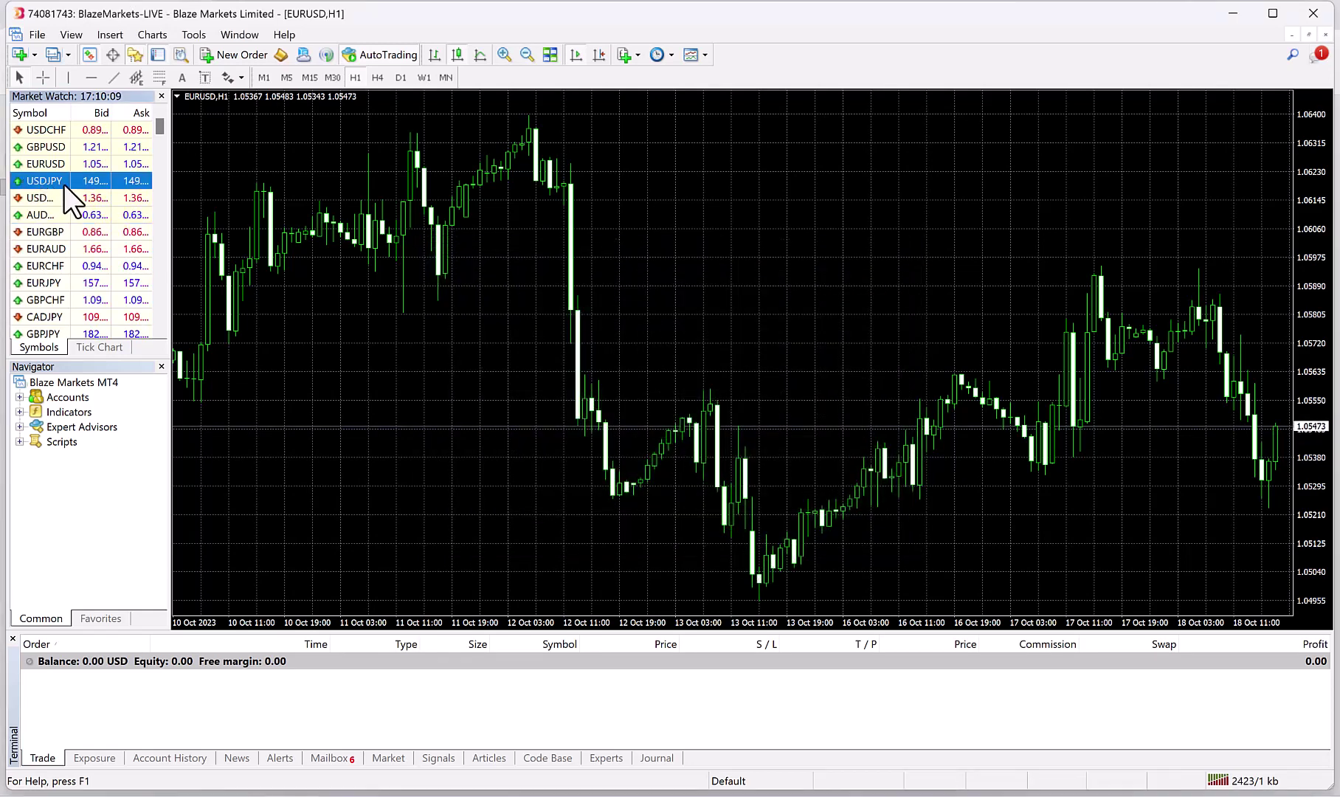
{"action": "right_click", "coordinate": [64, 184]}
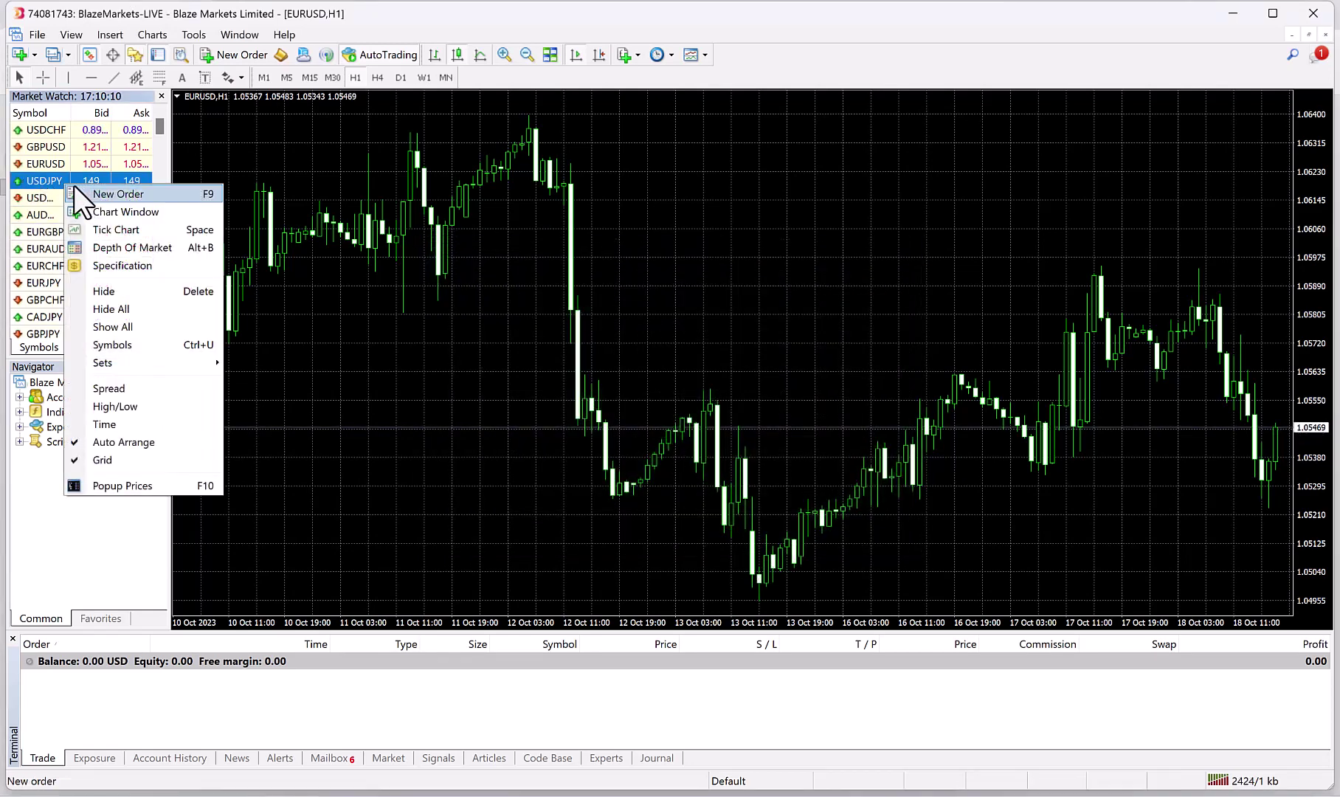
{"action": "left_click", "coordinate": [130, 328]}
{"action": "left_click_drag", "start_coordinate": [159, 118], "coordinate": [180, 136]}
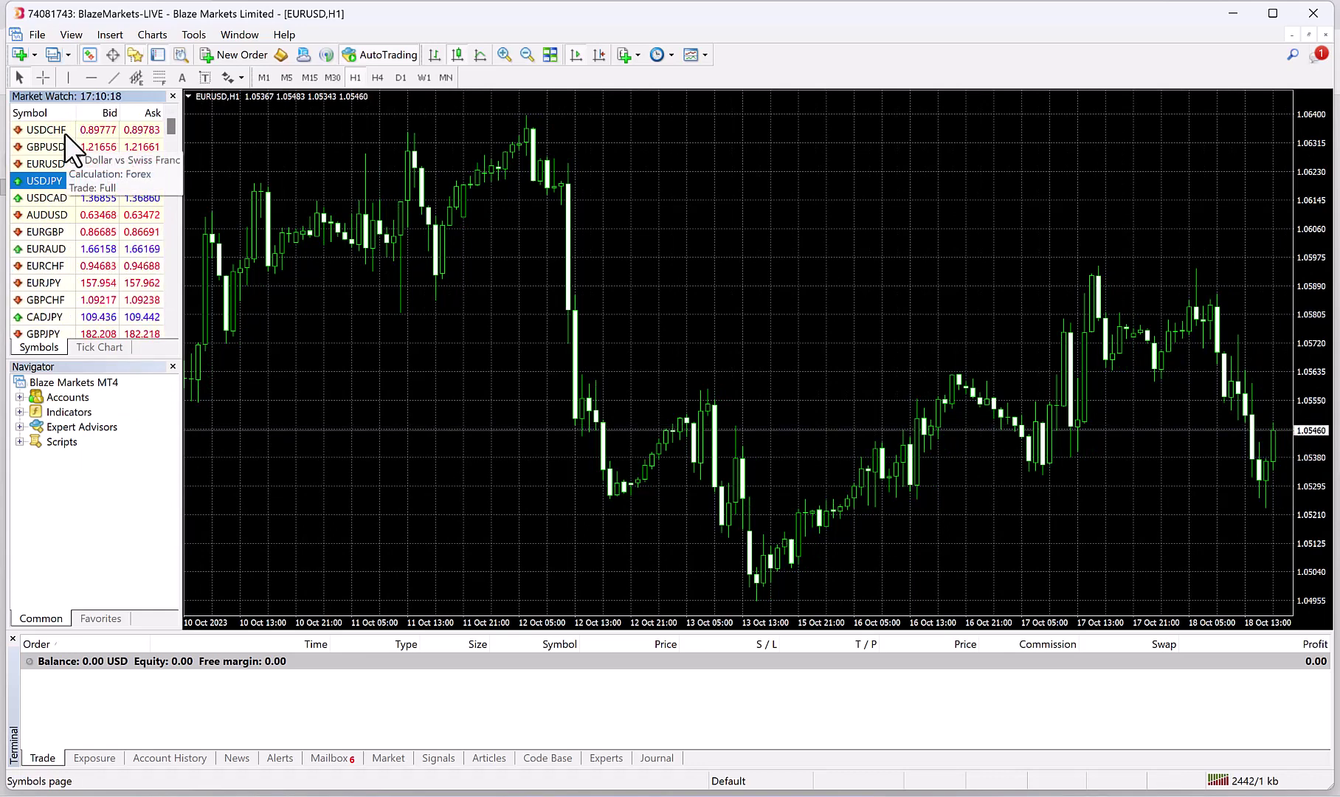
{"action": "left_click", "coordinate": [66, 131]}
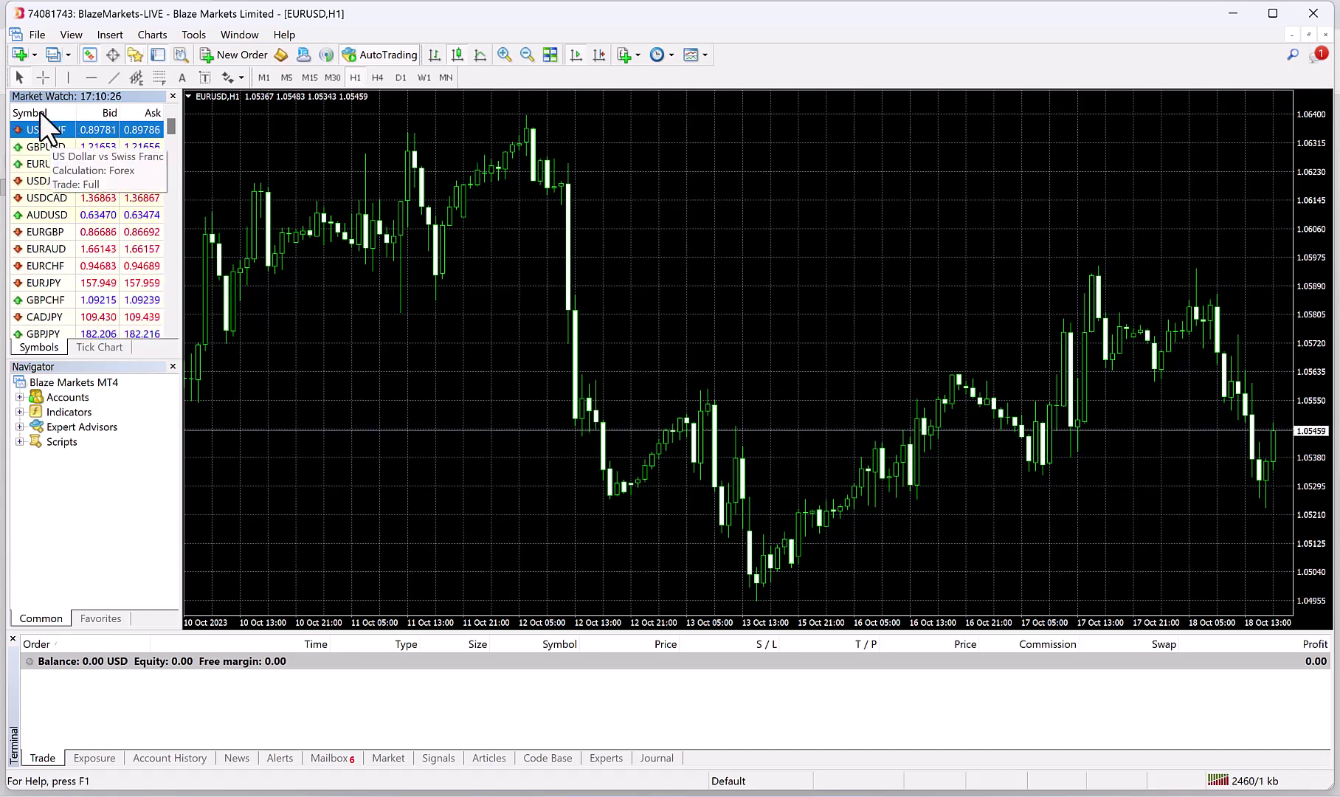
{"action": "left_click", "coordinate": [45, 165]}
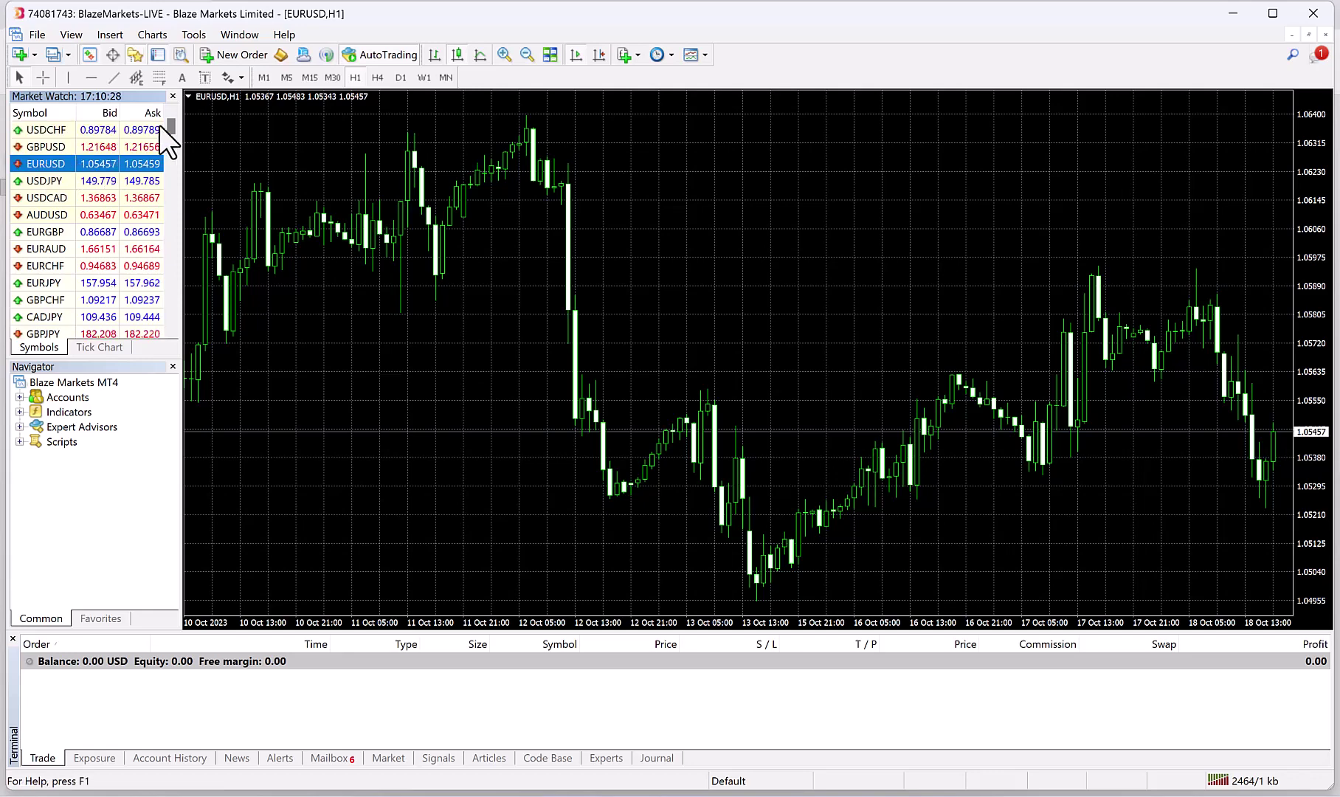
{"action": "mouse_move", "coordinate": [174, 126]}
{"action": "left_mouse_down"}
{"action": "mouse_move", "coordinate": [204, 168]}
{"action": "mouse_move", "coordinate": [191, 331]}
{"action": "mouse_move", "coordinate": [197, 130]}
{"action": "left_mouse_up"}
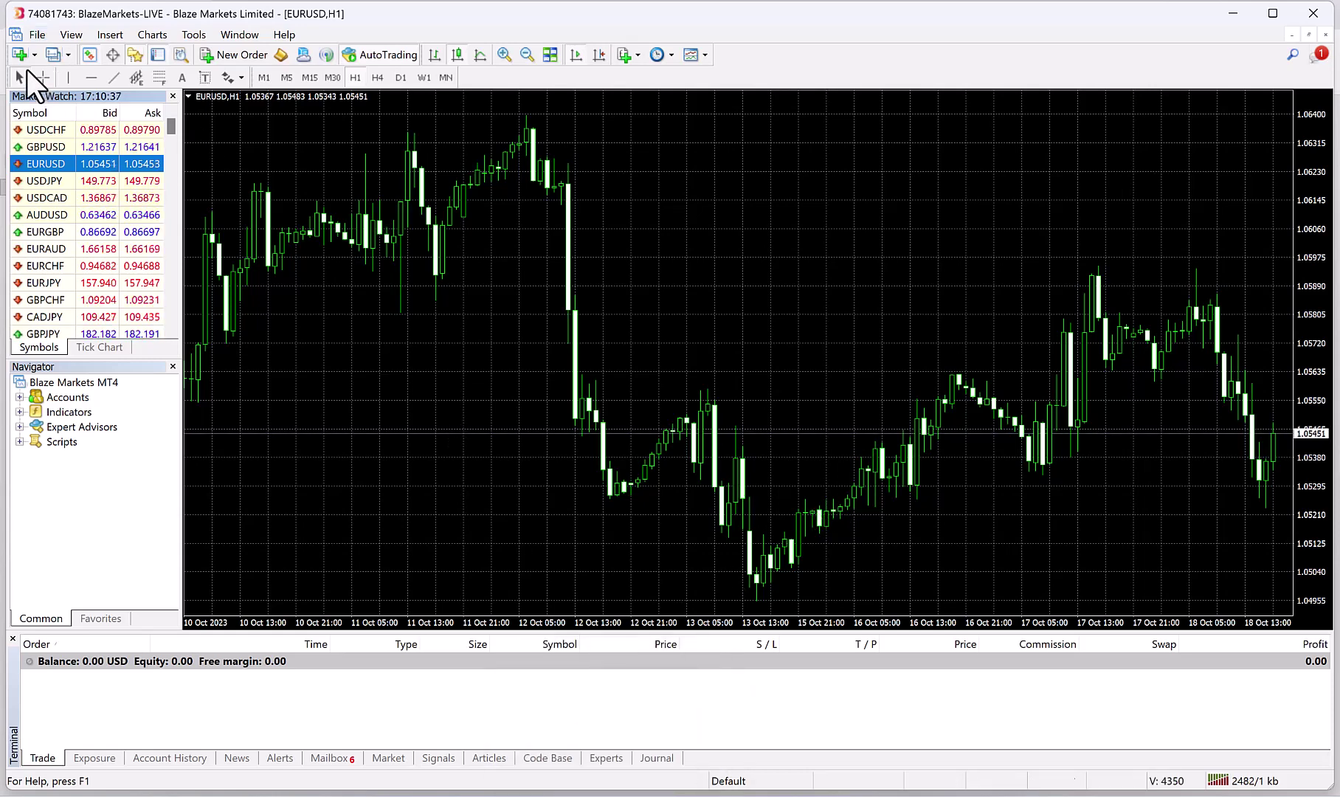
Step: Open the terminal's data folder and go into its MQL4 folder
{"action": "left_click", "coordinate": [40, 34]}
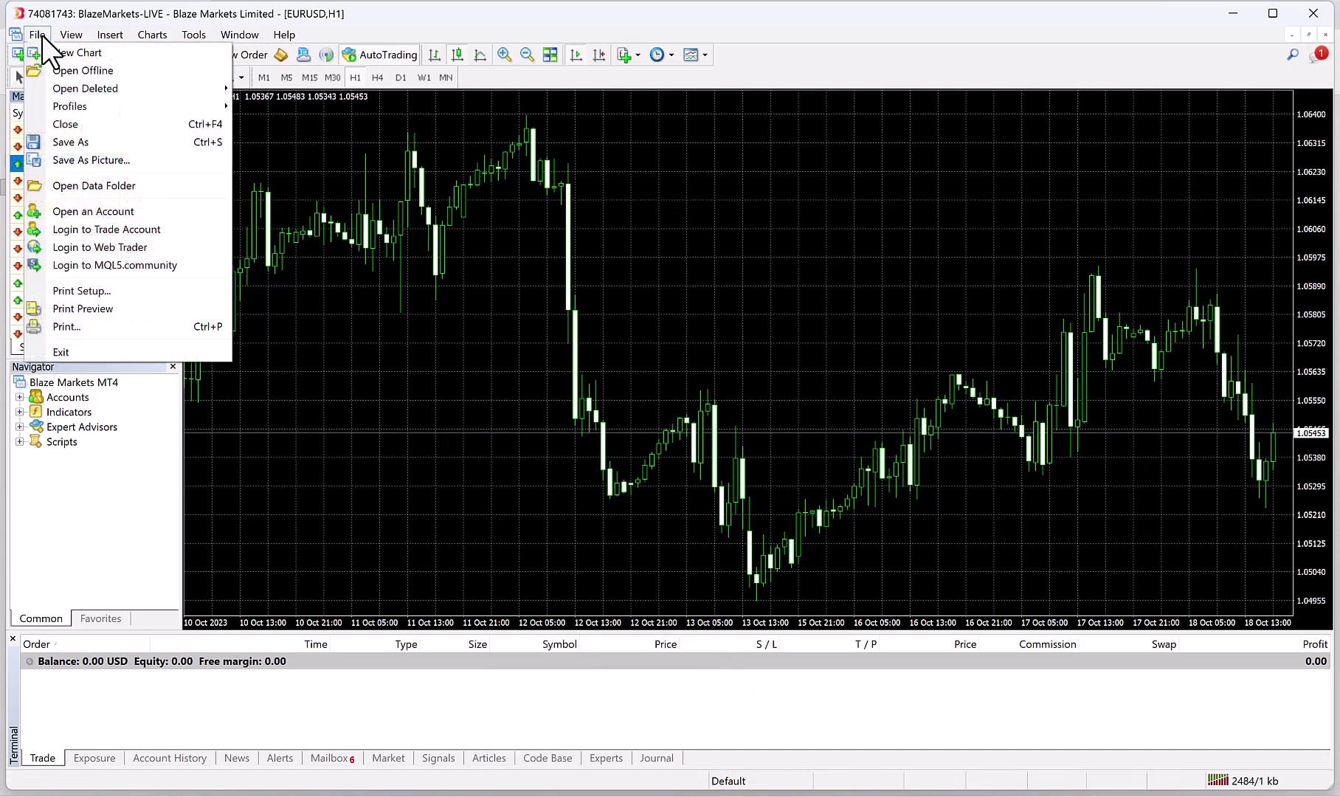
{"action": "left_click", "coordinate": [103, 185]}
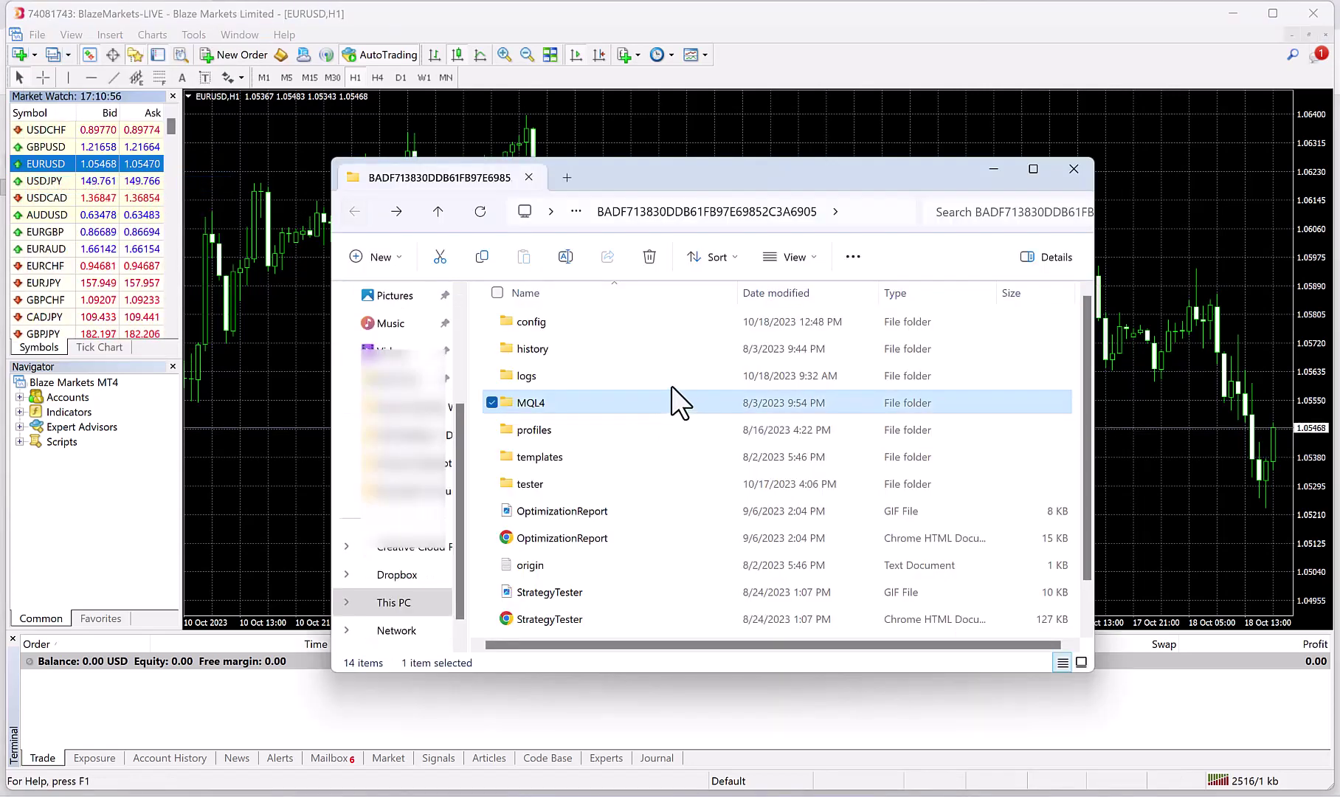
{"action": "left_click", "coordinate": [520, 400]}
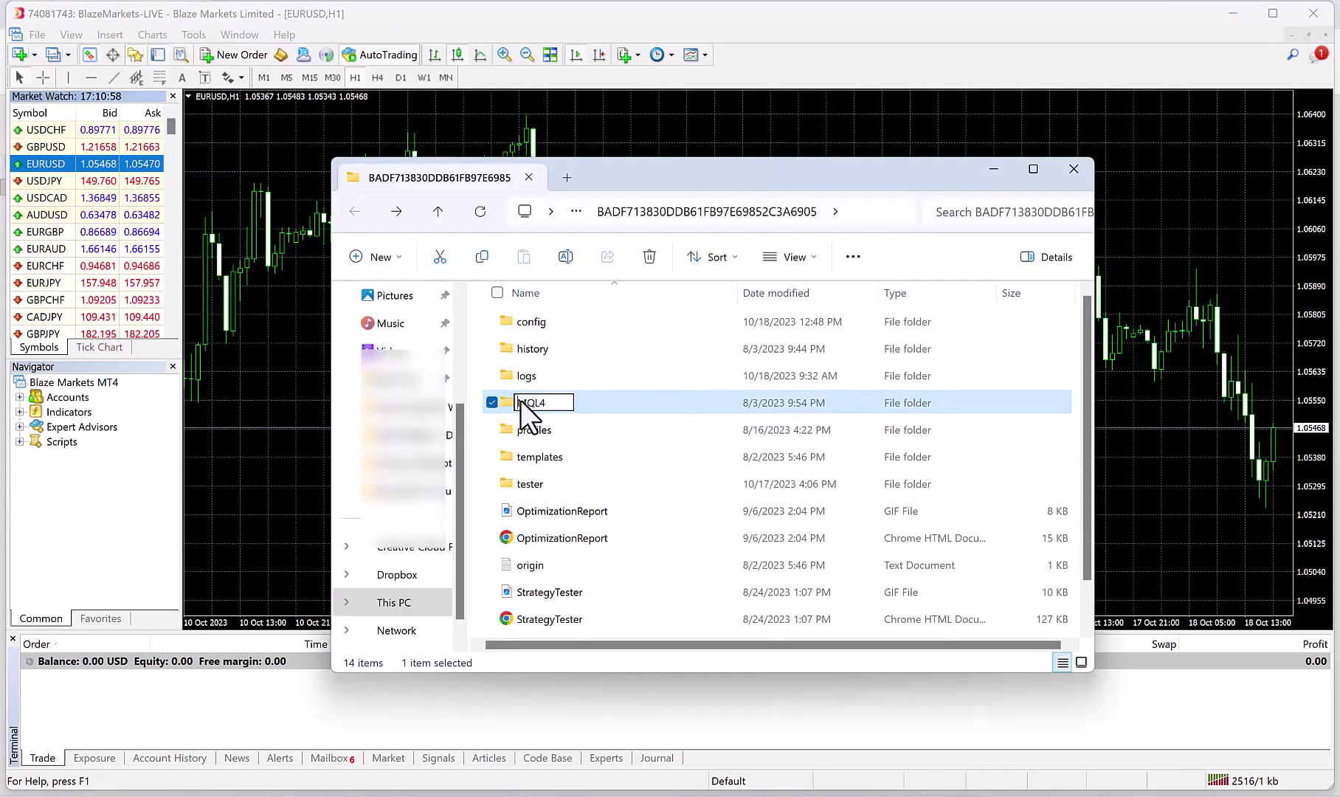
{"action": "left_click", "coordinate": [636, 402]}
{"action": "double_click", "coordinate": [636, 402]}
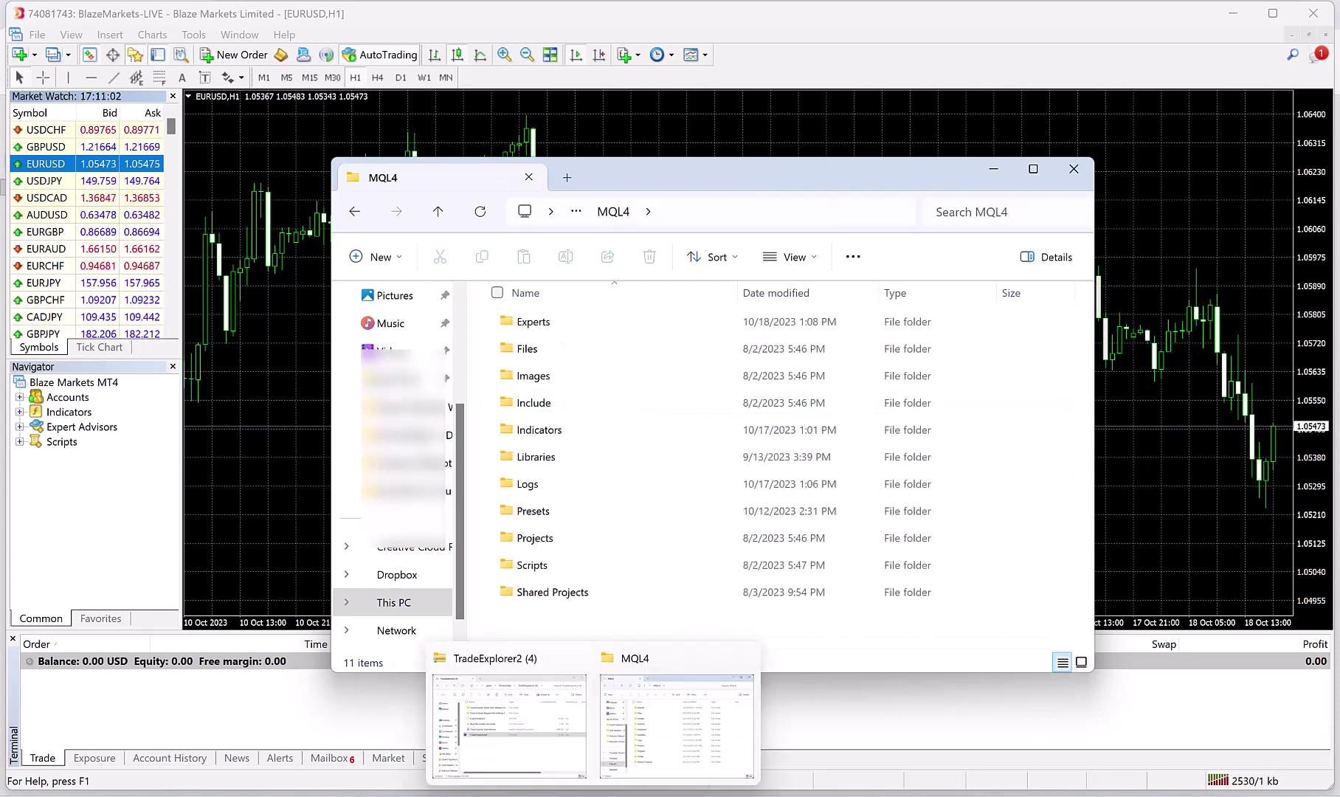
Step: Copy Trade Explorer.ex4 into Experts and ExplorerIndi.ex4 onto Indicators, skipping the file replacement
{"action": "left_click", "coordinate": [527, 709]}
{"action": "left_click_drag", "start_coordinate": [804, 195], "coordinate": [1062, 197]}
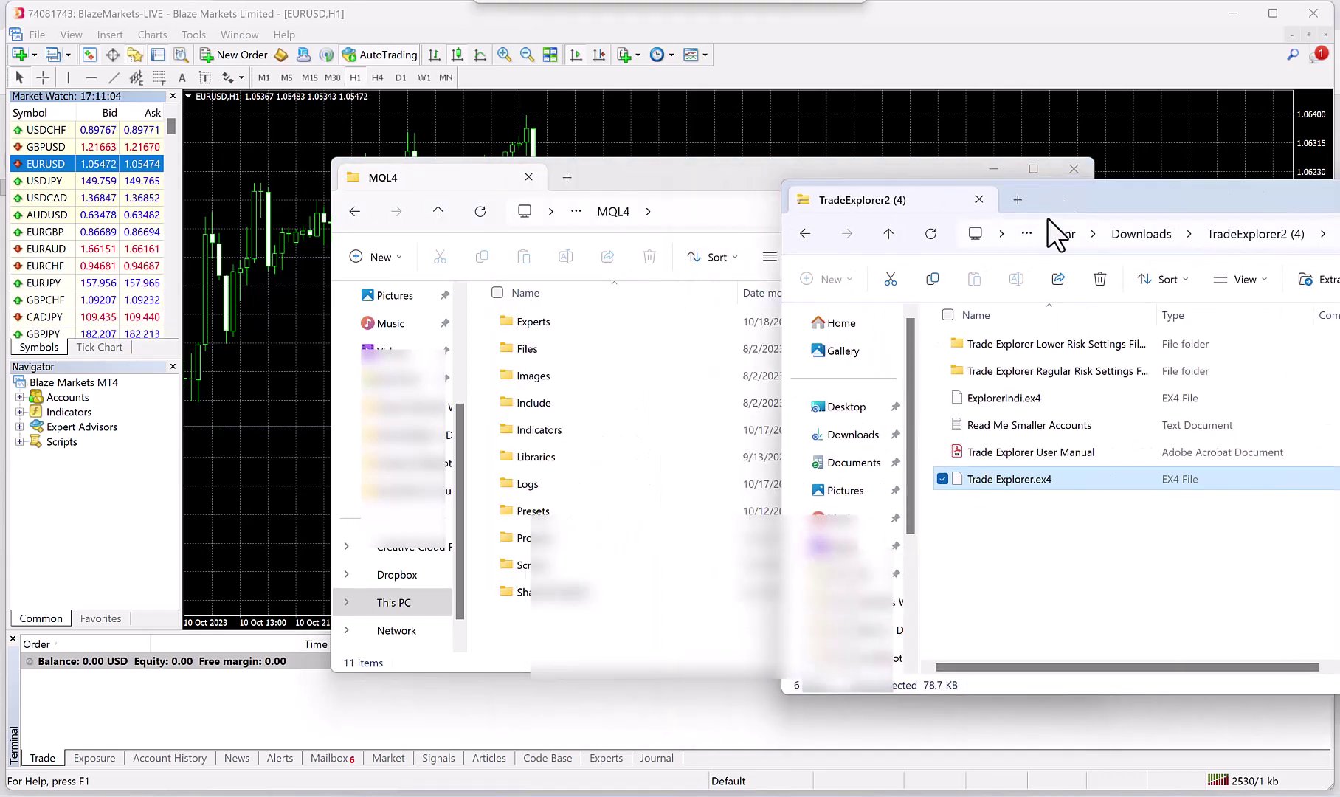
{"action": "left_click_drag", "start_coordinate": [984, 490], "coordinate": [549, 322]}
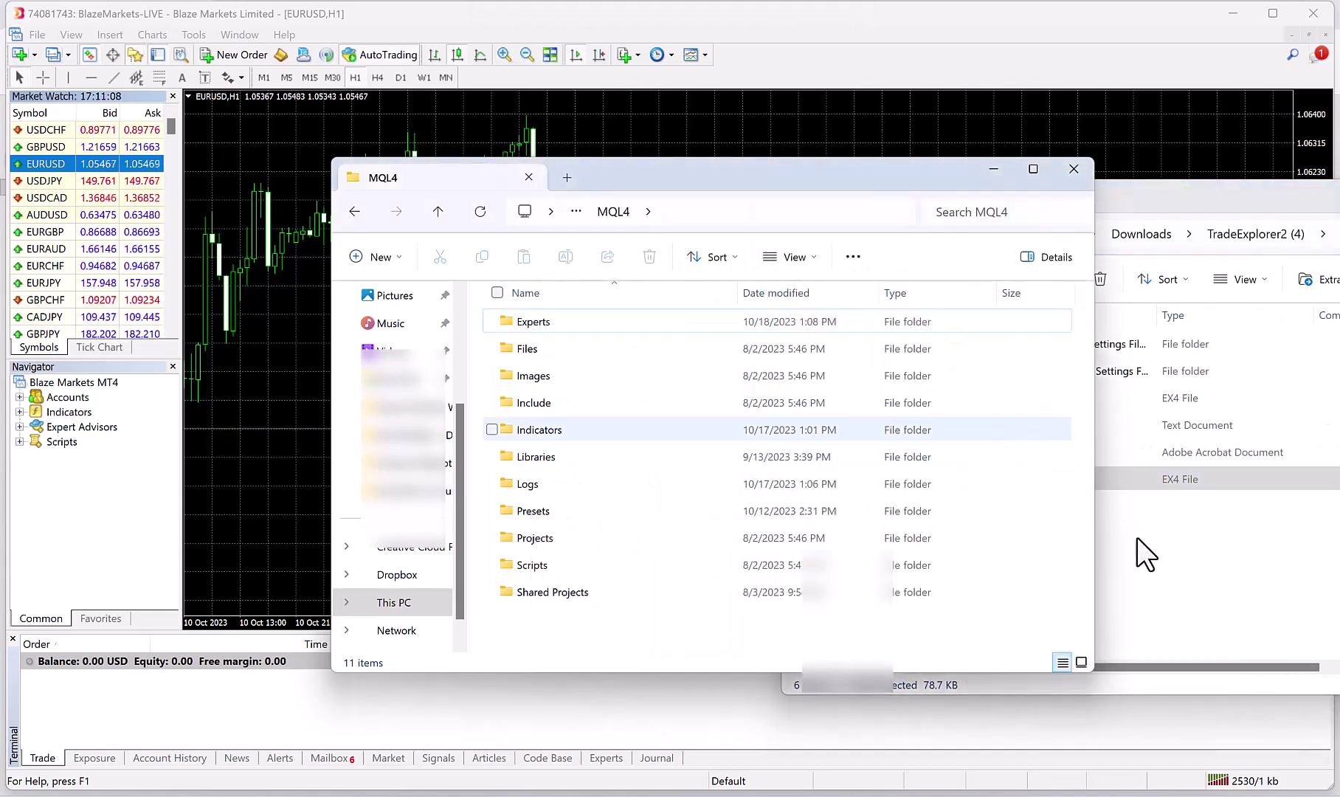
{"action": "left_click", "coordinate": [1151, 543]}
{"action": "left_click", "coordinate": [993, 399]}
{"action": "left_click_drag", "start_coordinate": [992, 399], "coordinate": [527, 428]}
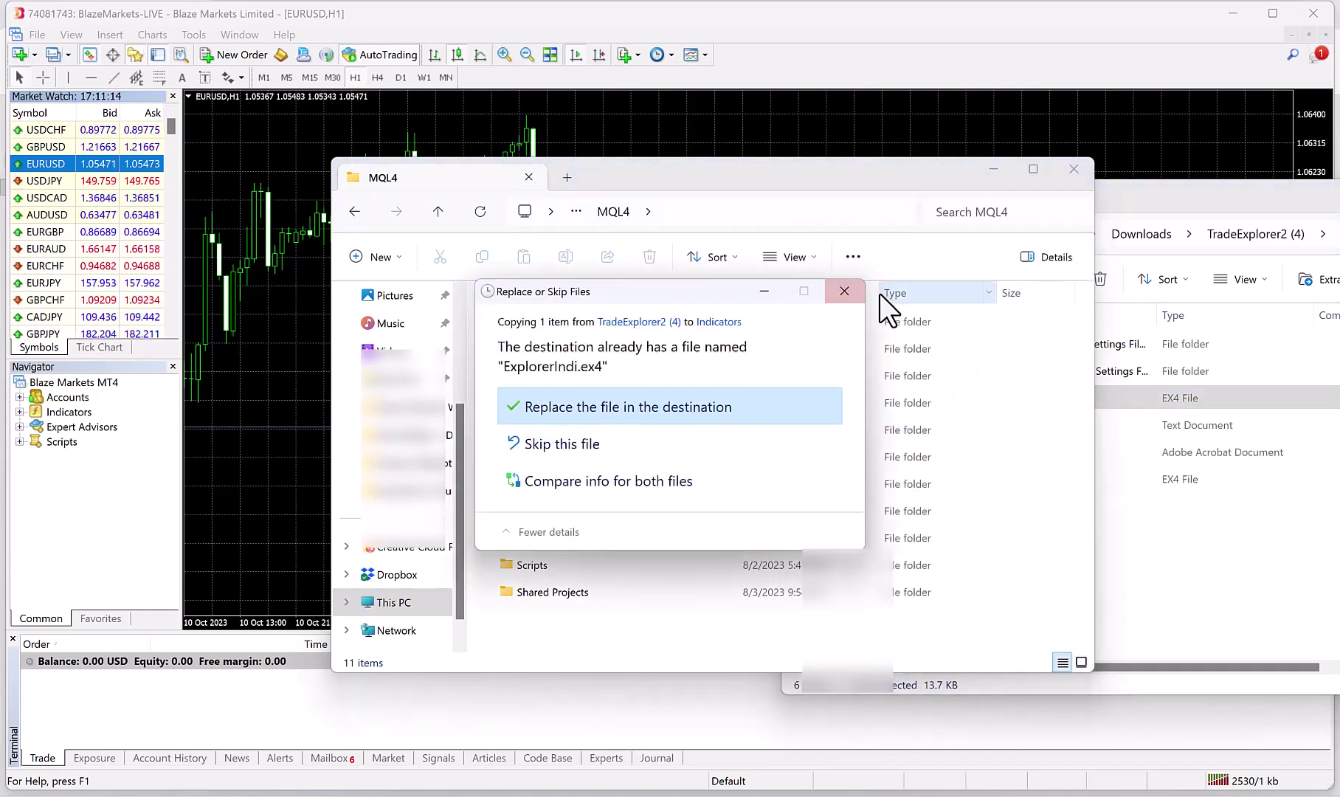
{"action": "left_click", "coordinate": [843, 296]}
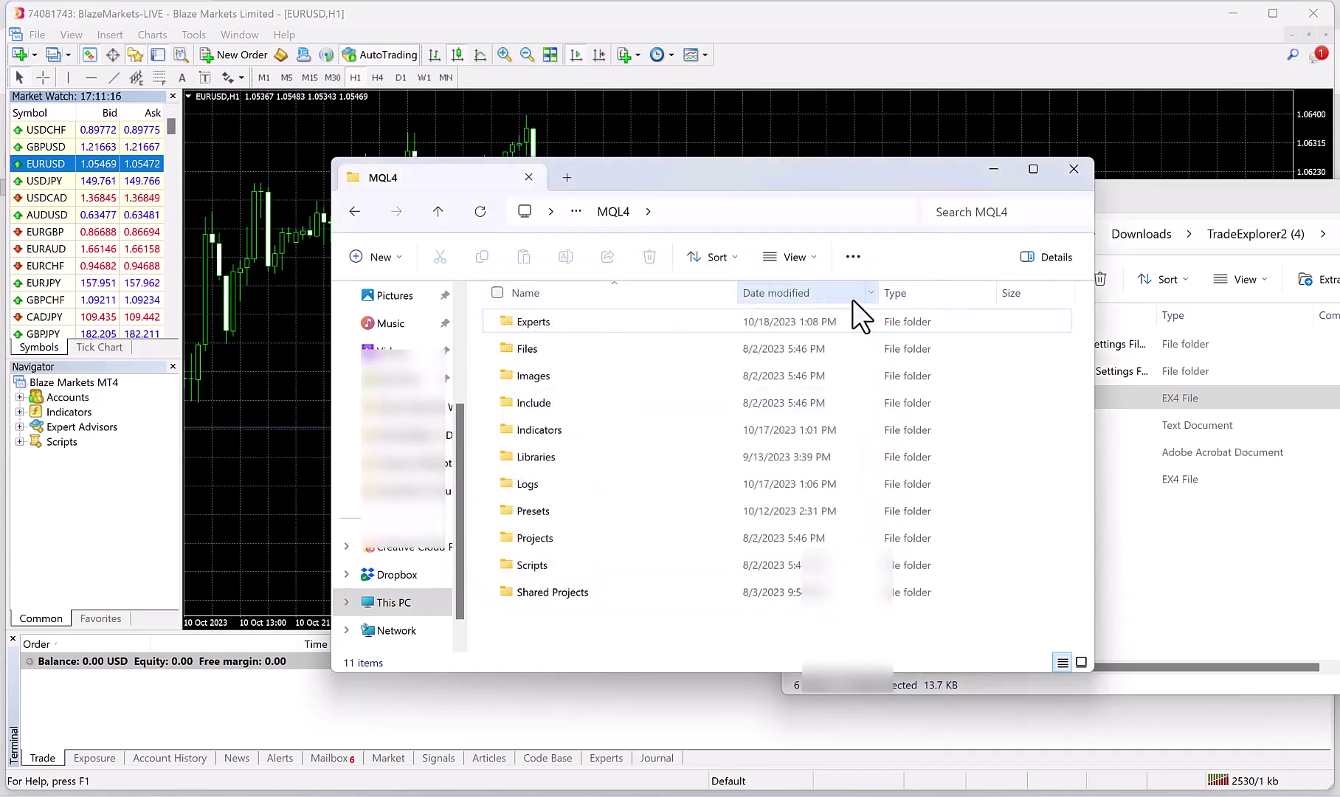
Step: Copy the Lower Risk and Regular Risk settings folders from TradeExplorer2 (4) into MQL4's Presets folder
{"action": "left_click", "coordinate": [525, 505]}
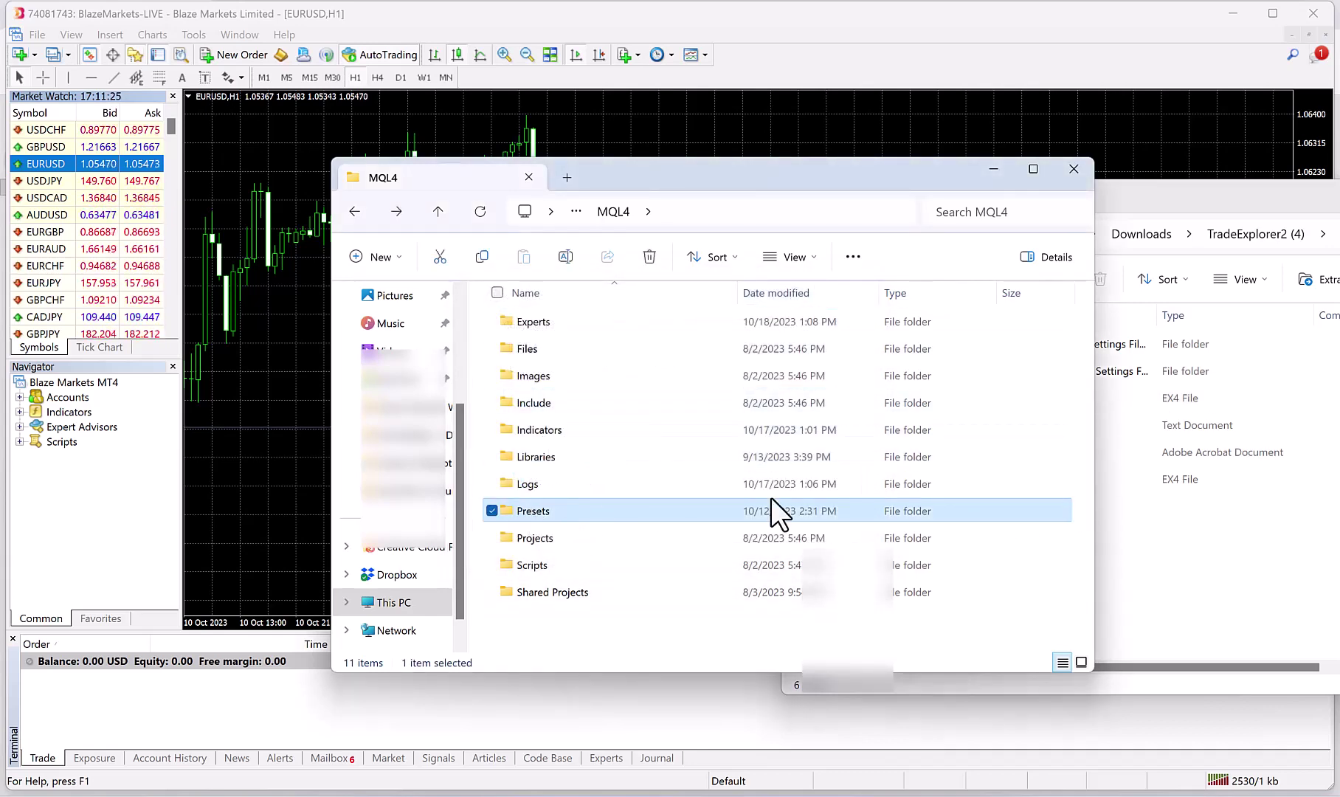
{"action": "left_click", "coordinate": [1173, 578]}
{"action": "left_click", "coordinate": [1035, 347]}
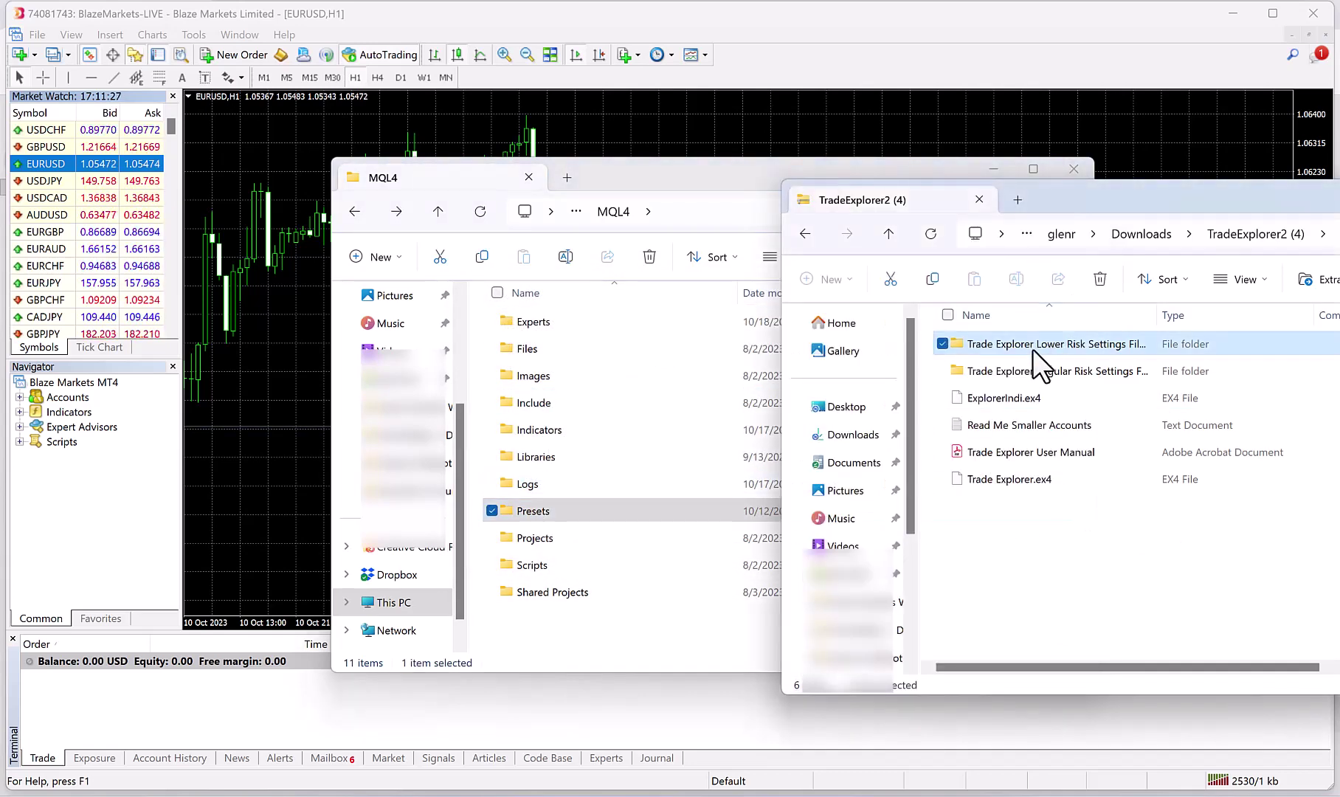
{"action": "left_click", "coordinate": [1063, 368], "text": "ctrl"}
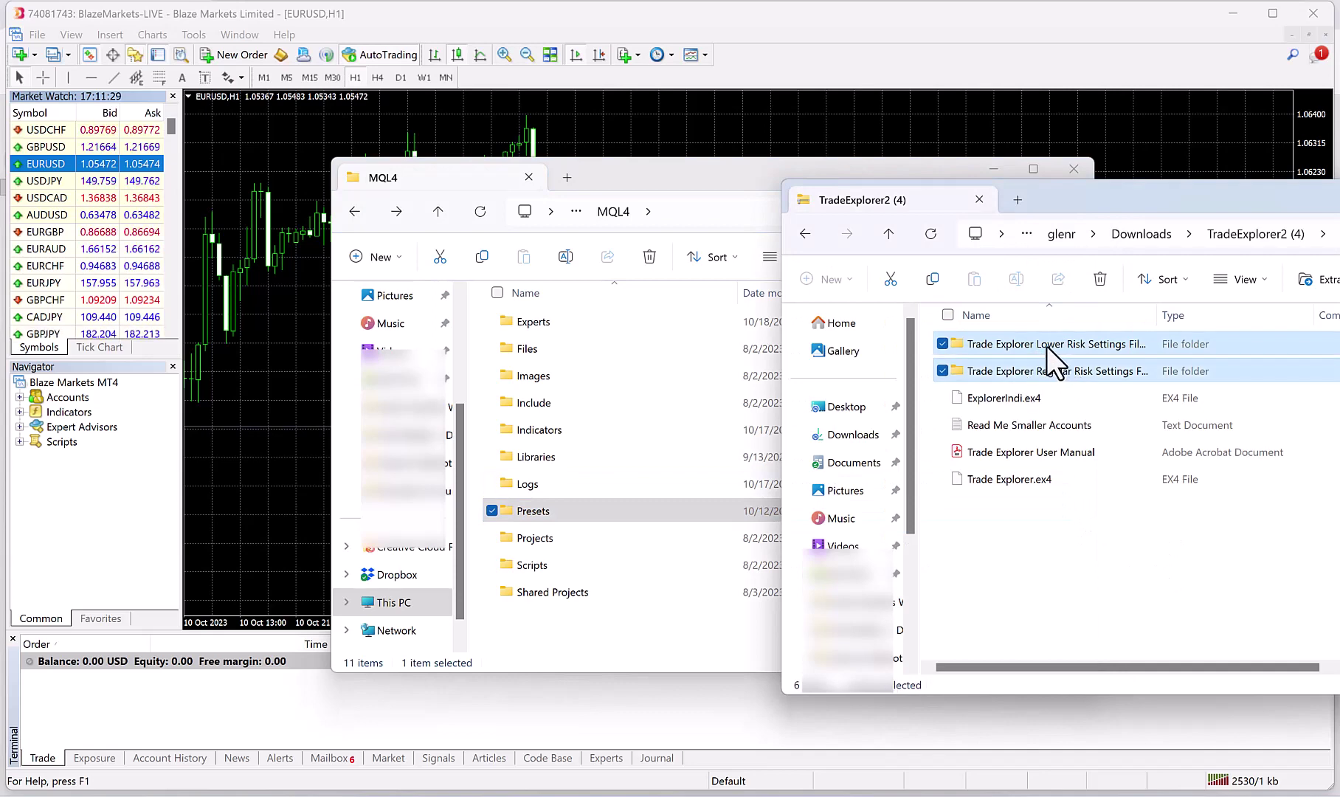
{"action": "left_click_drag", "start_coordinate": [1049, 367], "coordinate": [568, 510]}
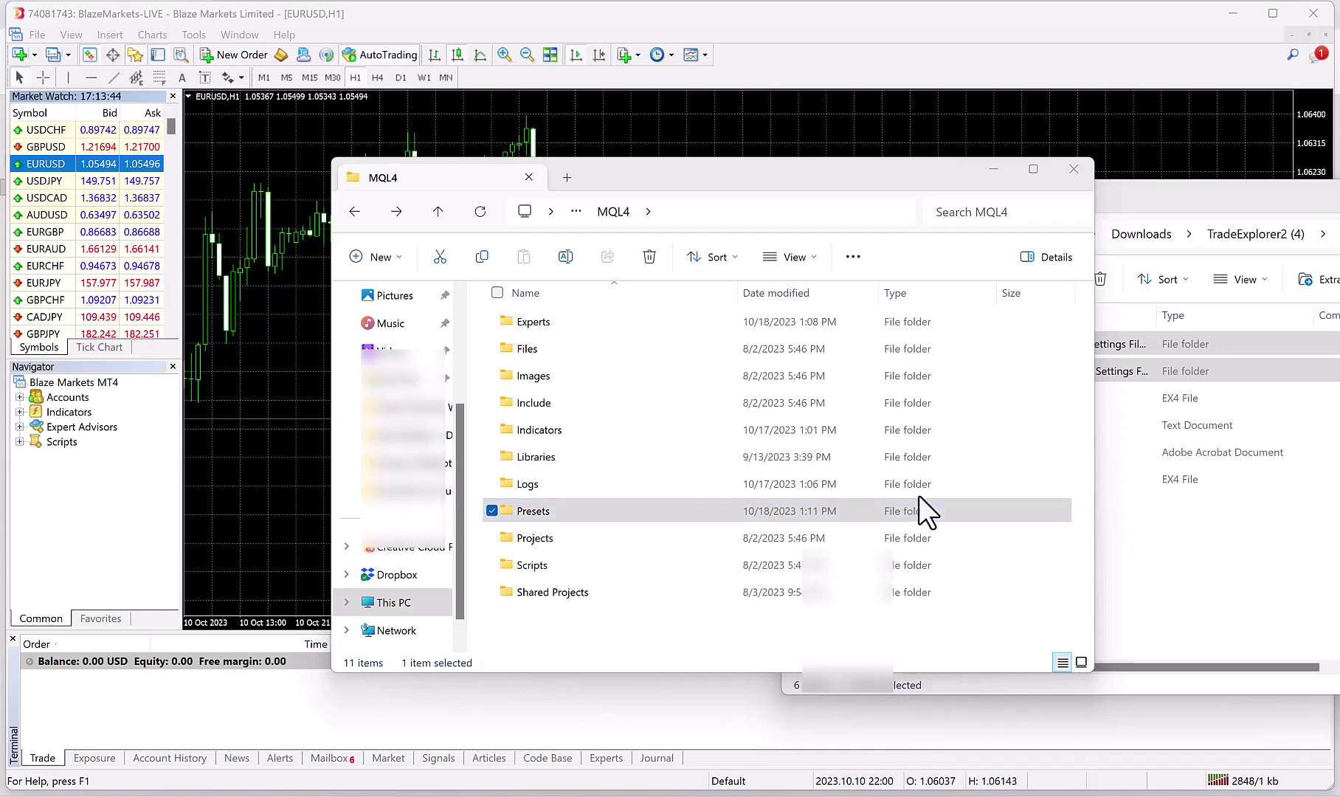
Step: Close the MQL4 window, recheck the Lower Risk and Regular Risk folders, then close TradeExplorer2 (4)
{"action": "left_click", "coordinate": [1063, 172]}
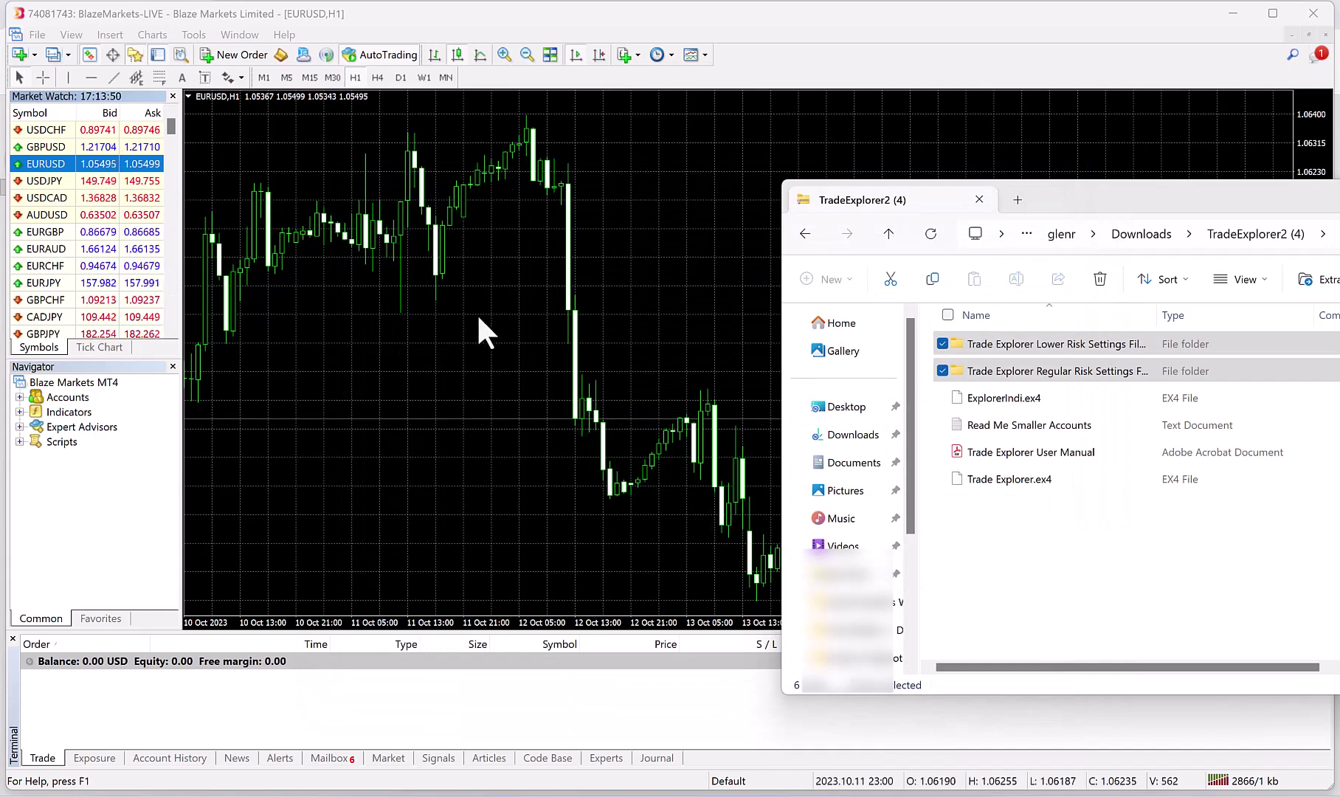
{"action": "left_click", "coordinate": [1044, 343]}
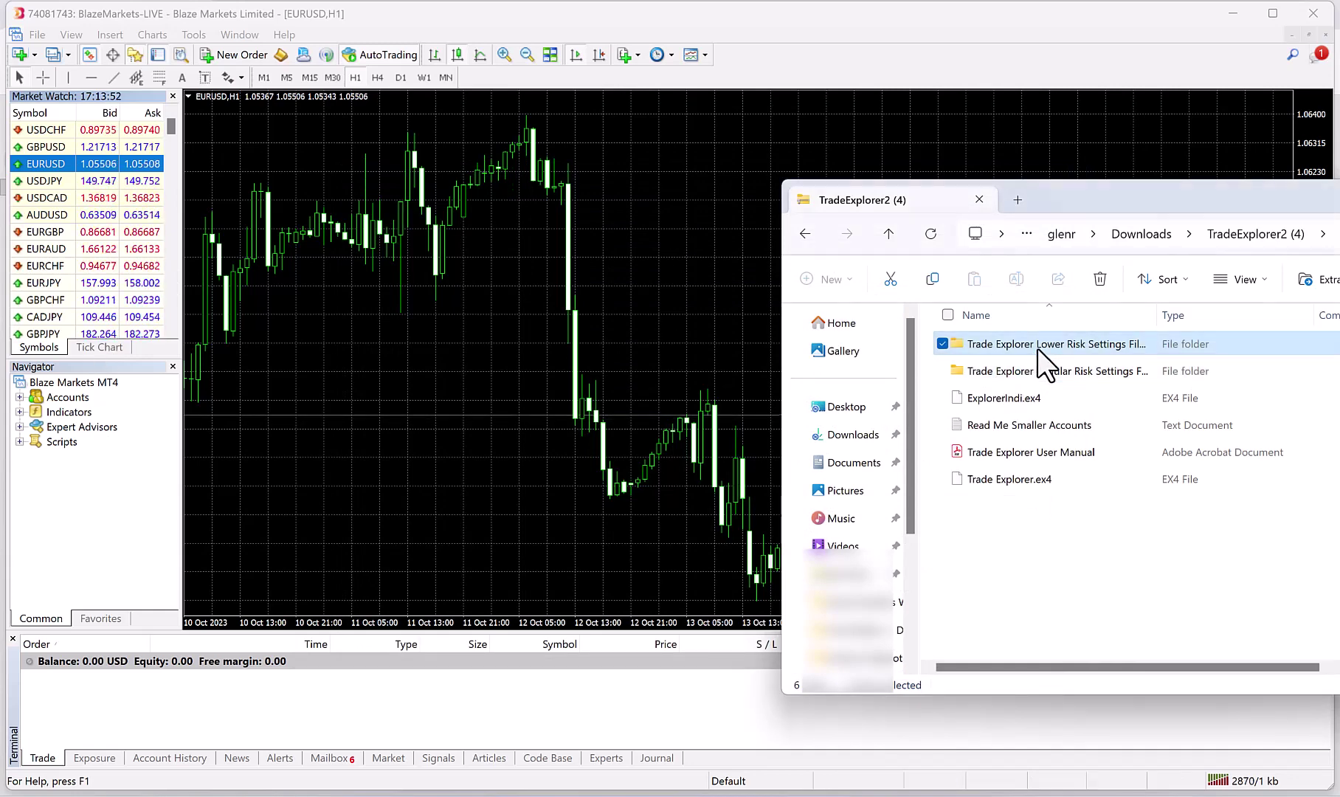
{"action": "left_click", "coordinate": [1077, 374]}
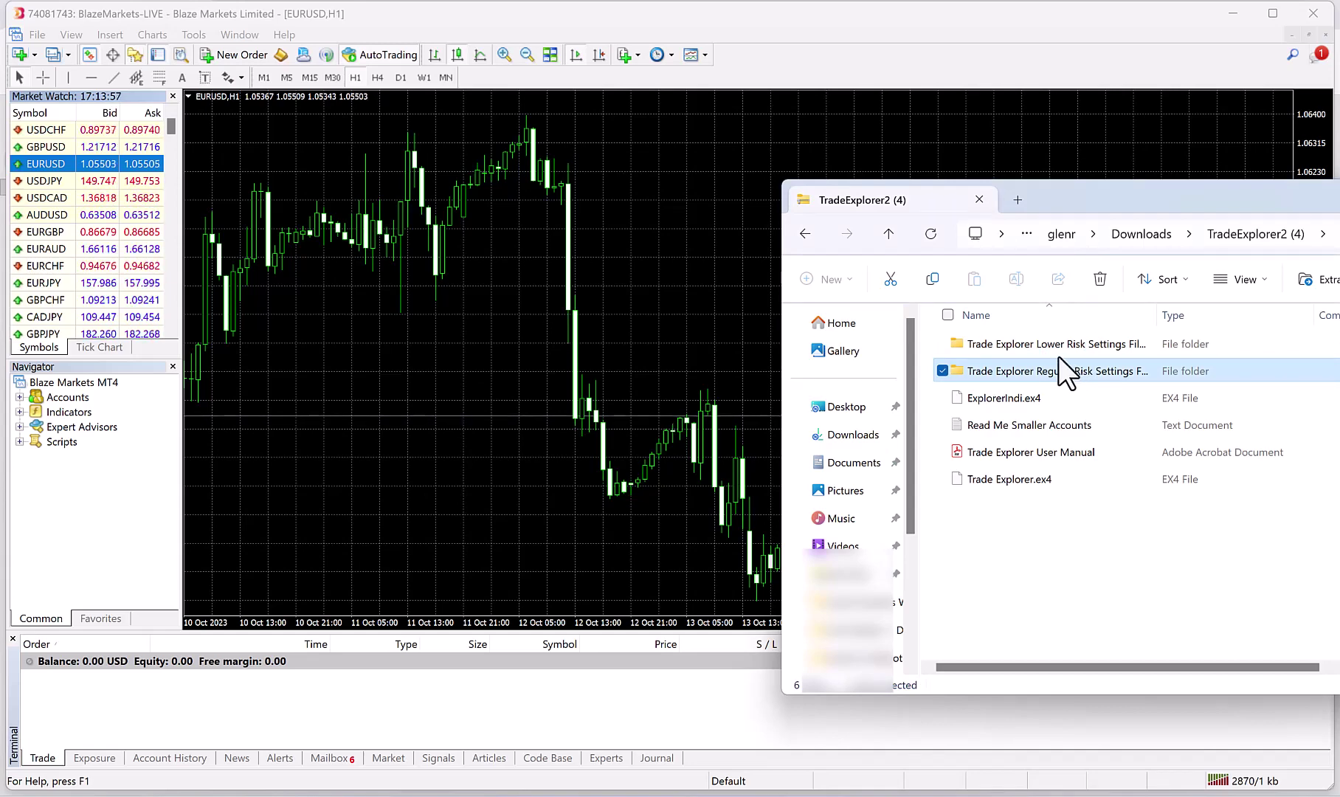
{"action": "left_click", "coordinate": [1033, 344]}
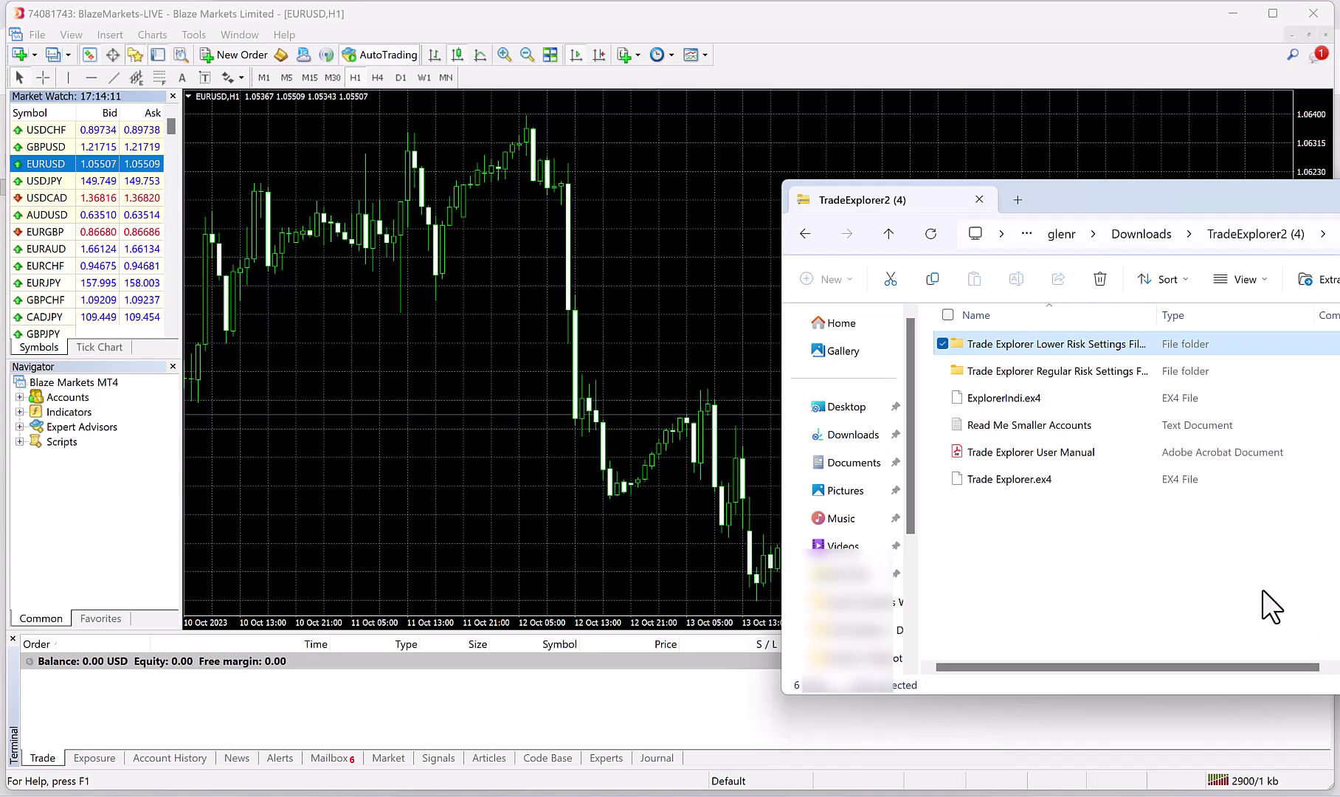
{"action": "left_click", "coordinate": [1072, 371]}
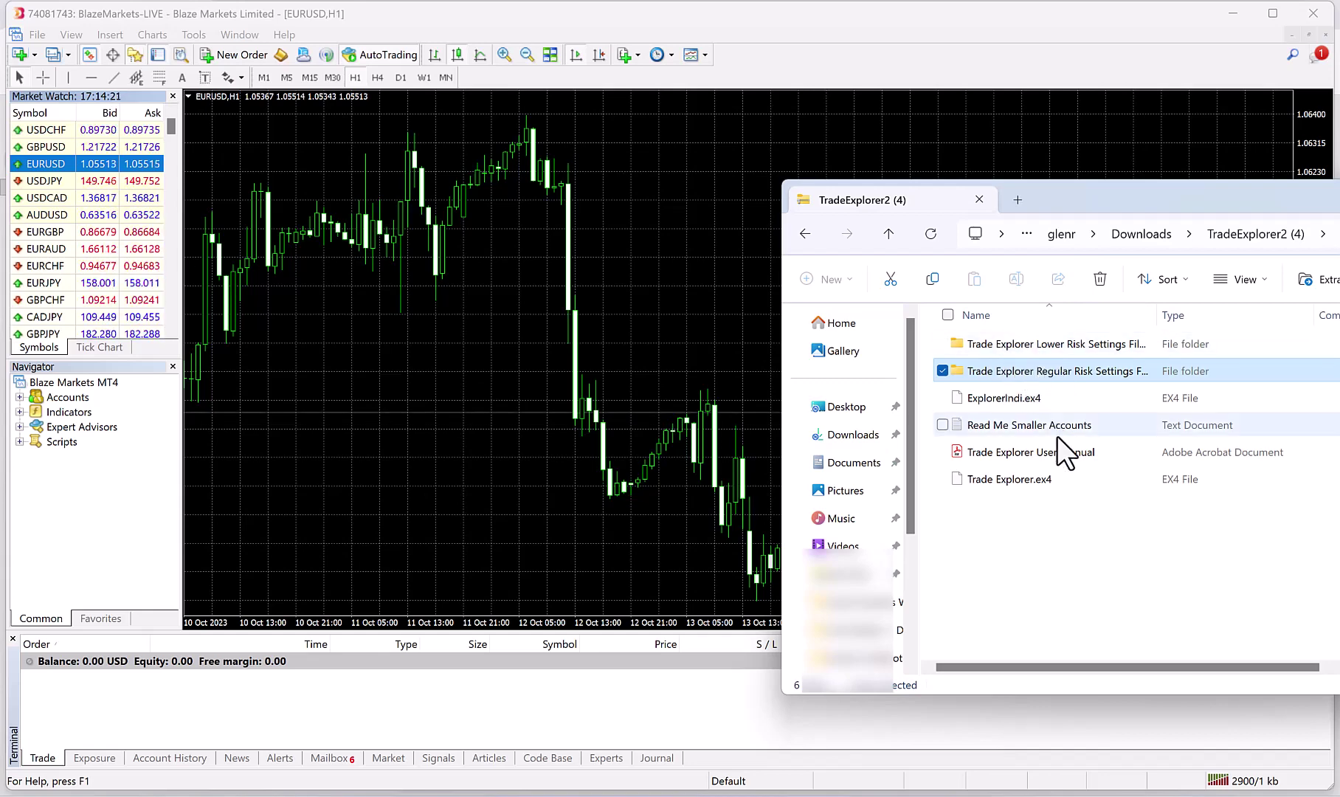
{"action": "left_click", "coordinate": [979, 199]}
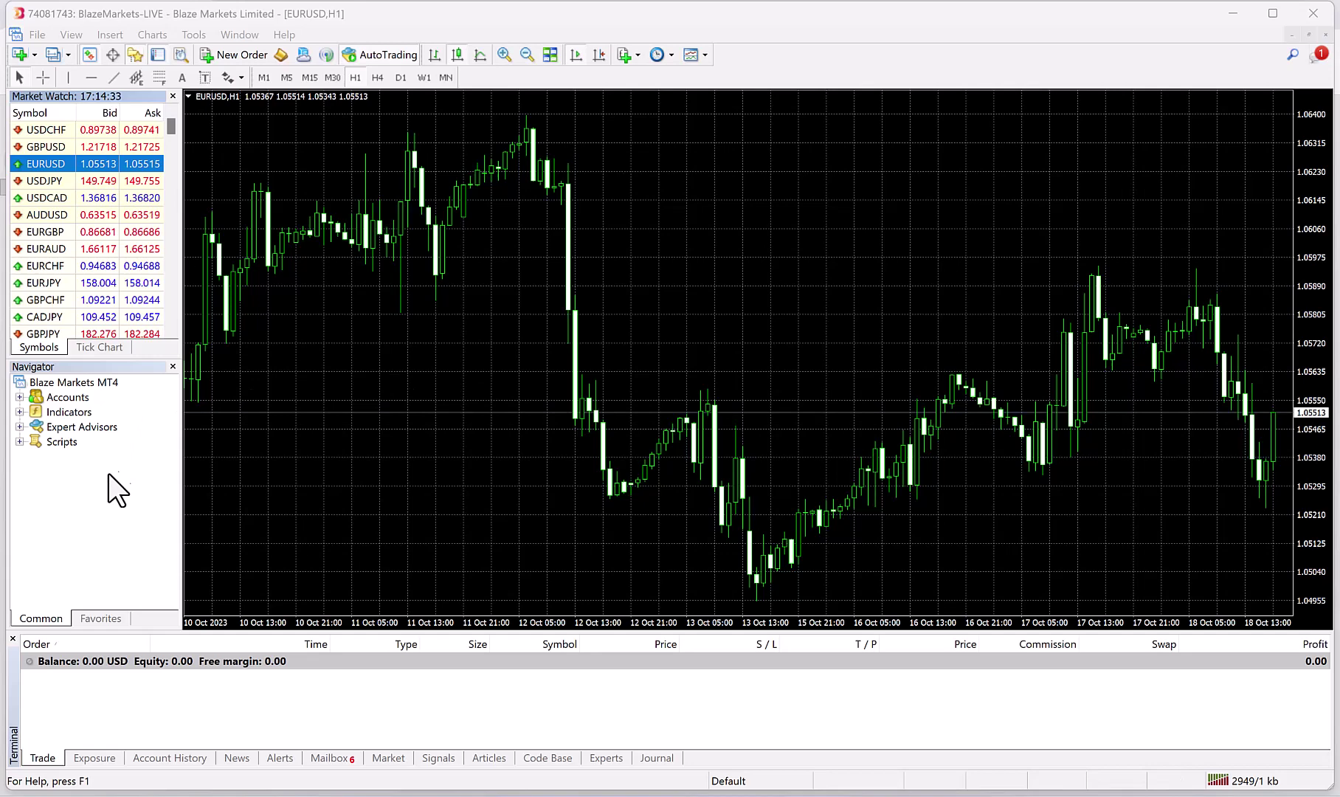
Step: Refresh the Navigator lists and expand Expert Advisors to select Trade Explorer
{"action": "left_click", "coordinate": [101, 451]}
{"action": "left_click", "coordinate": [108, 445]}
{"action": "right_click", "coordinate": [108, 447]}
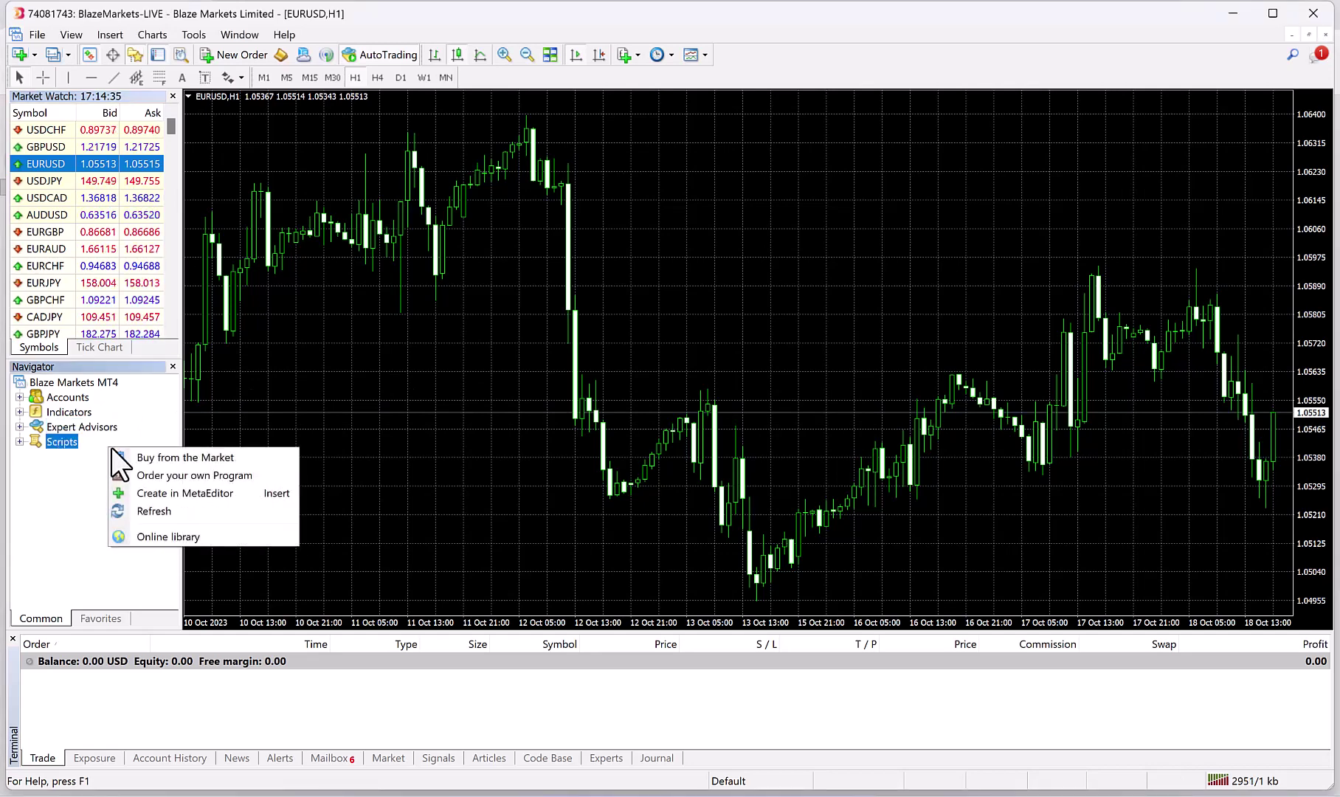
{"action": "left_click", "coordinate": [149, 509]}
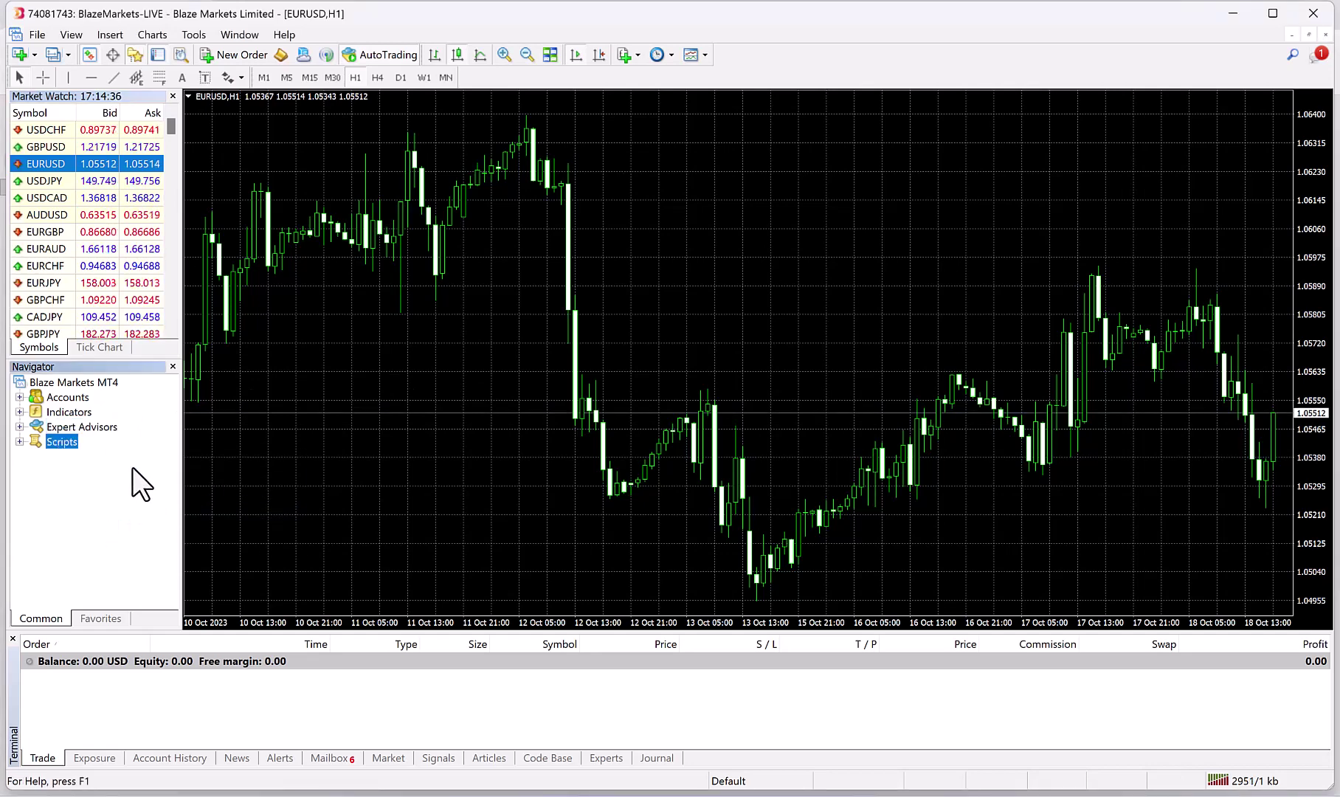
{"action": "left_click", "coordinate": [20, 427]}
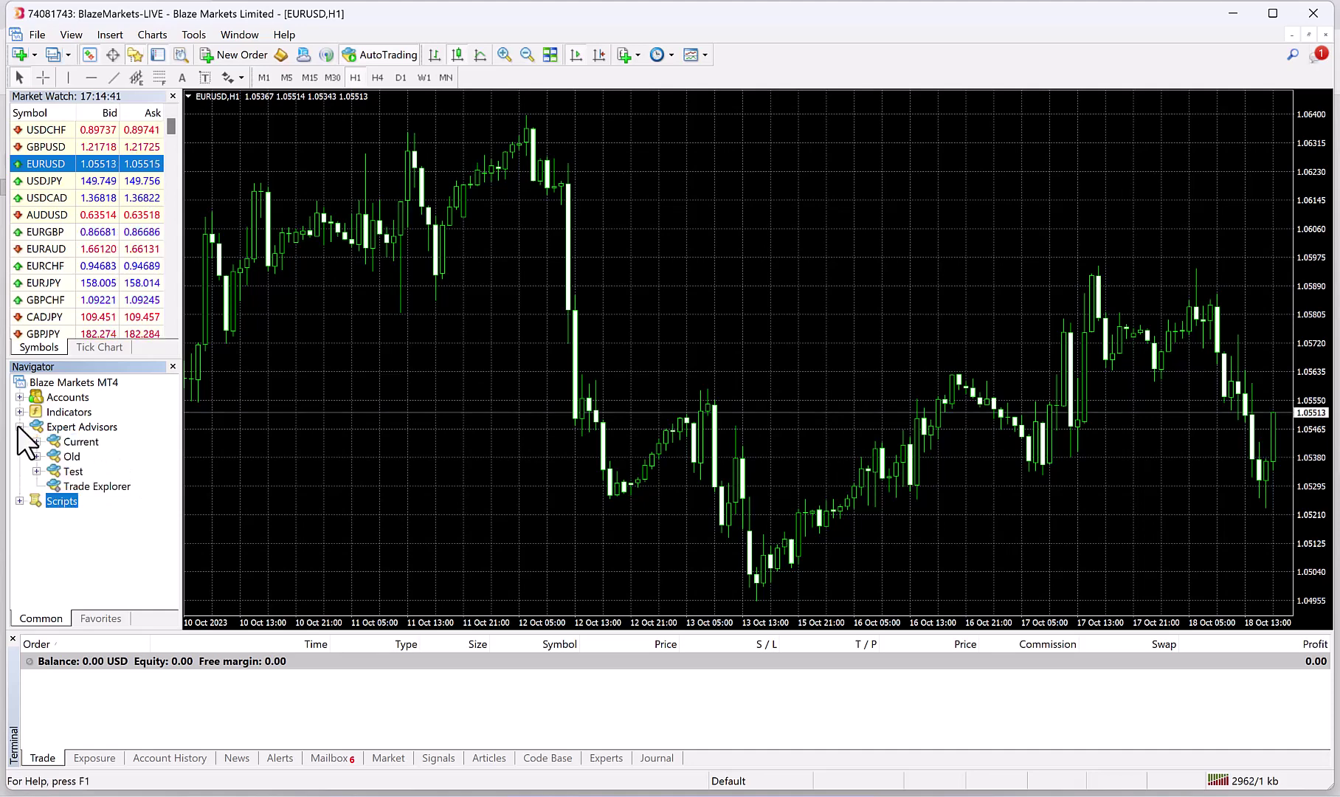
{"action": "left_click", "coordinate": [94, 486]}
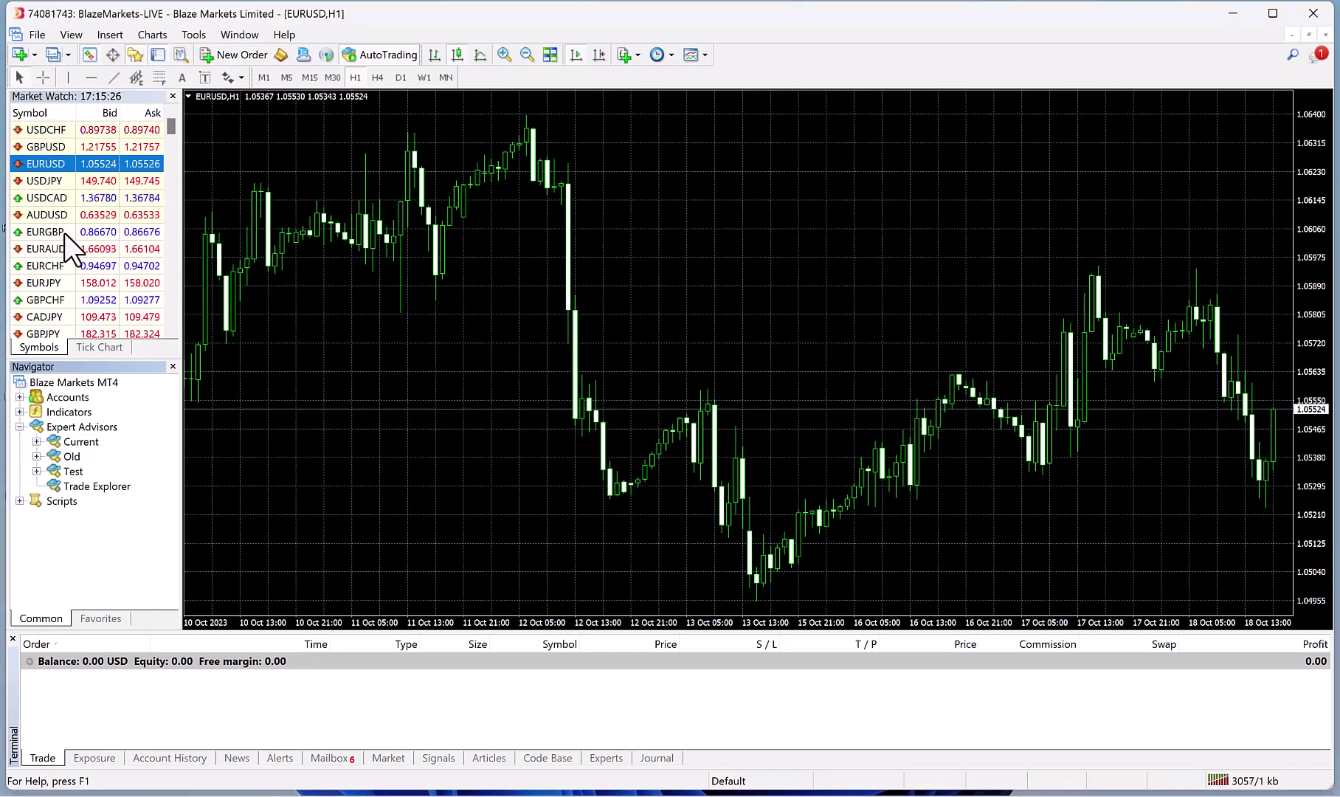
Step: Open new charts for USDCAD and GBPCHF from Market Watch
{"action": "right_click", "coordinate": [39, 196]}
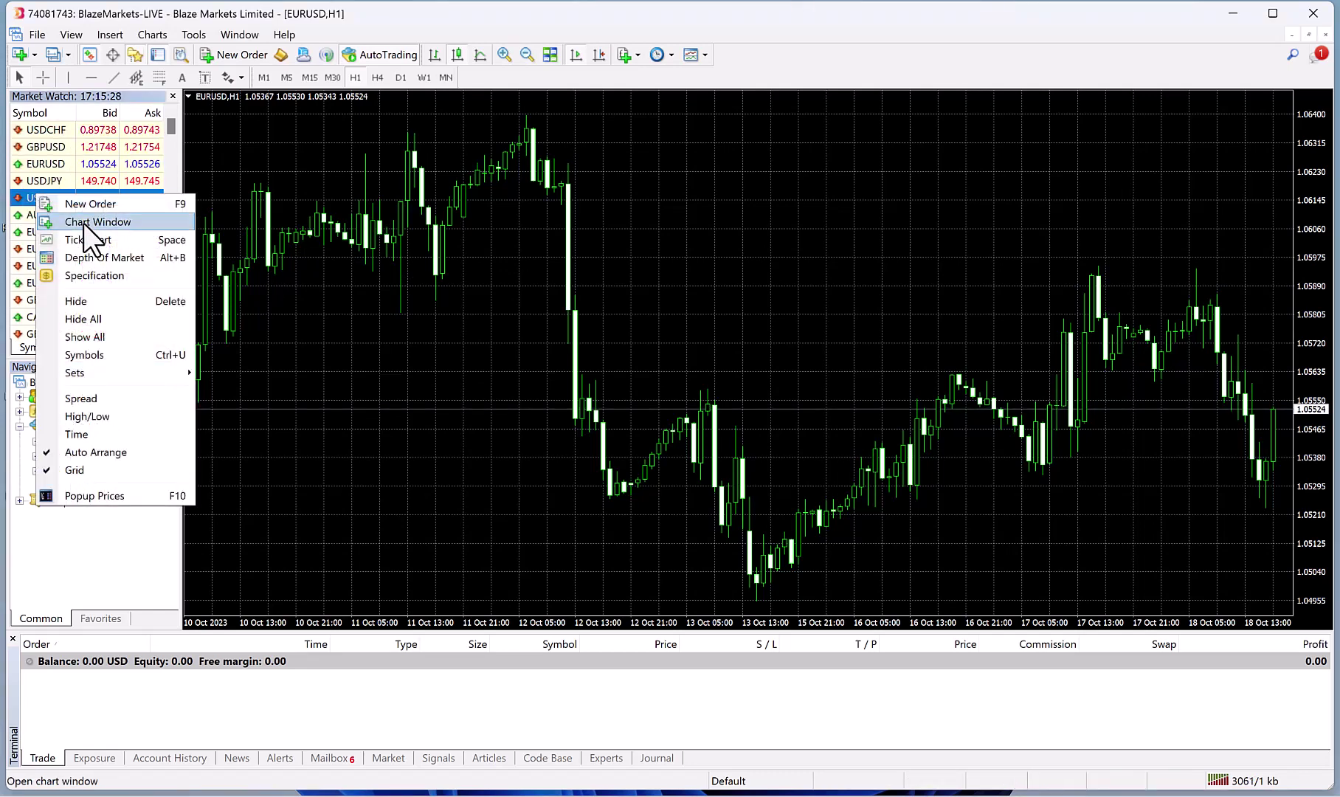
{"action": "left_click", "coordinate": [89, 221]}
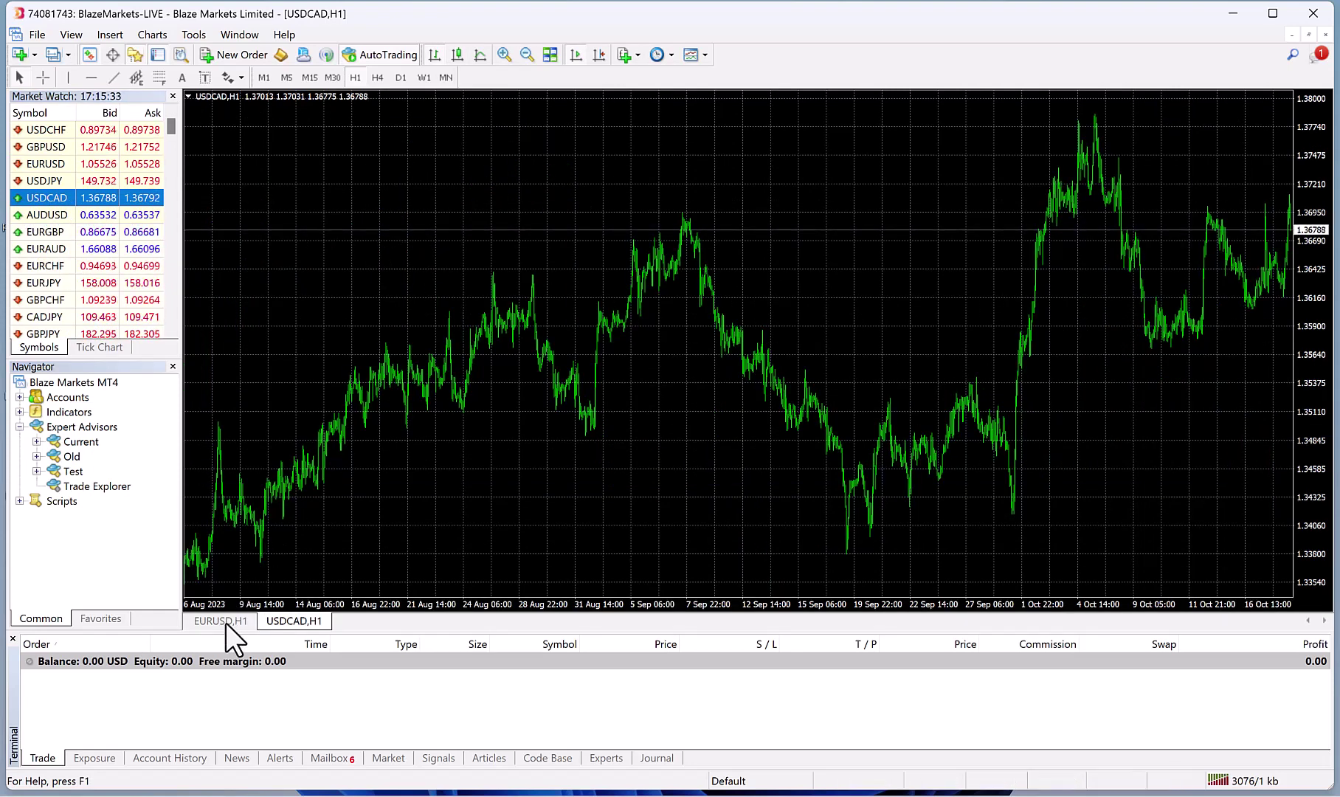
{"action": "right_click", "coordinate": [63, 299]}
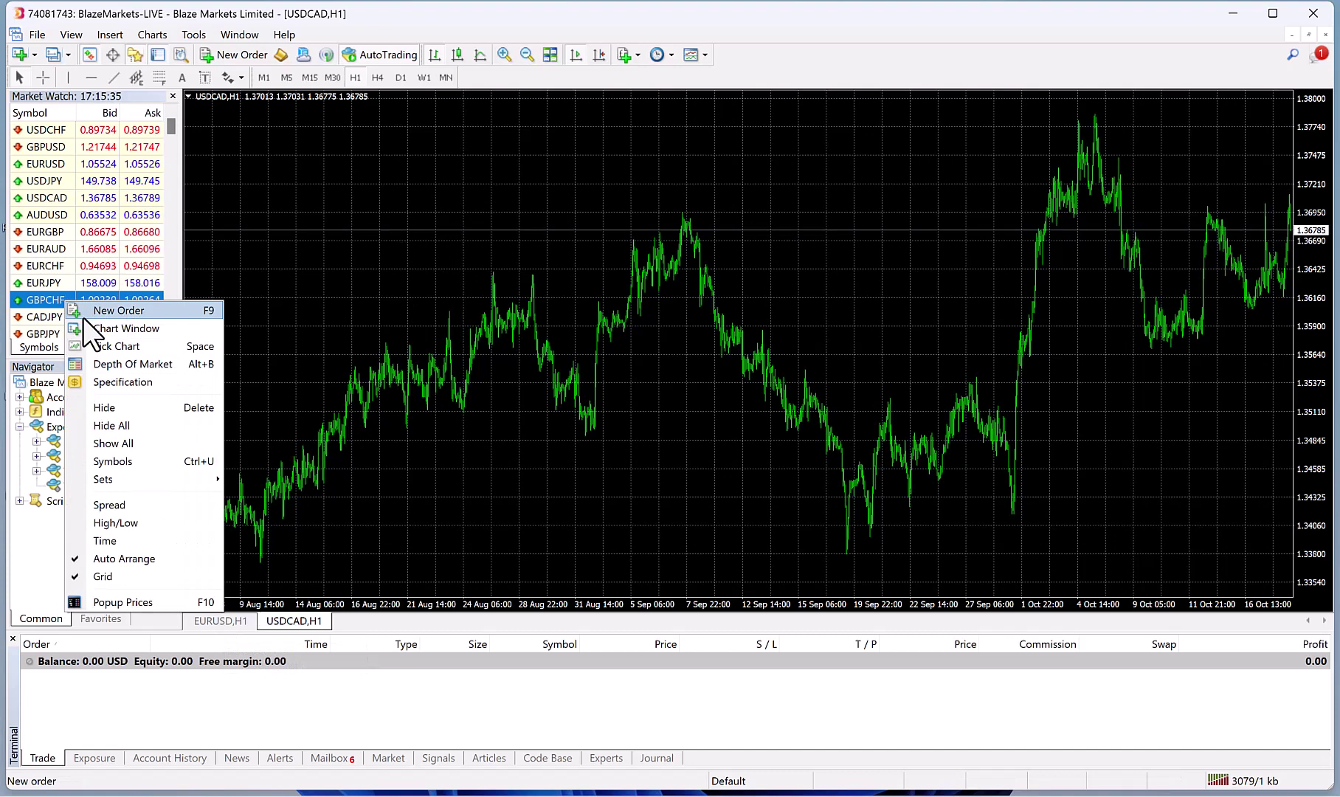
{"action": "left_click", "coordinate": [86, 327]}
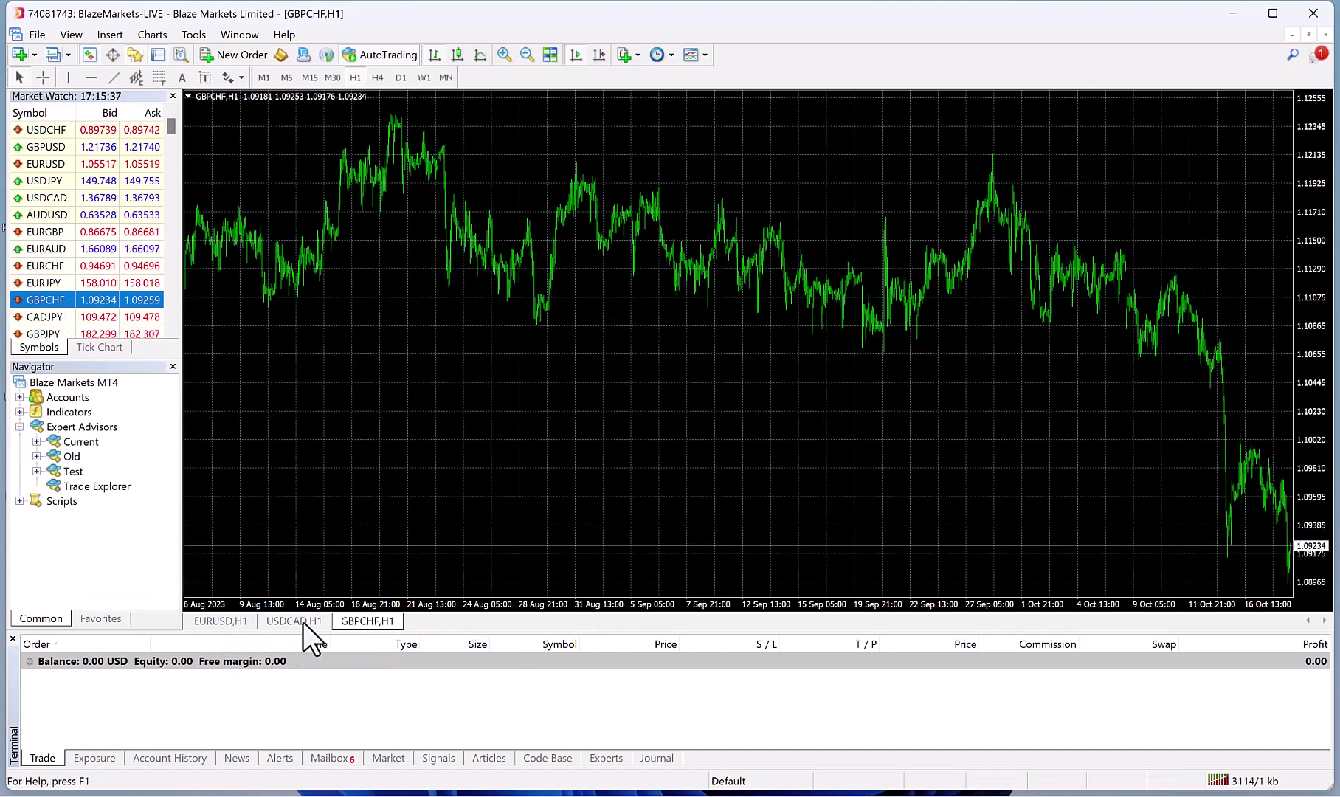
Step: Switch the EURUSD, USDCAD and GBPCHF charts to the M5 timeframe
{"action": "left_click", "coordinate": [221, 621]}
{"action": "left_click", "coordinate": [280, 621]}
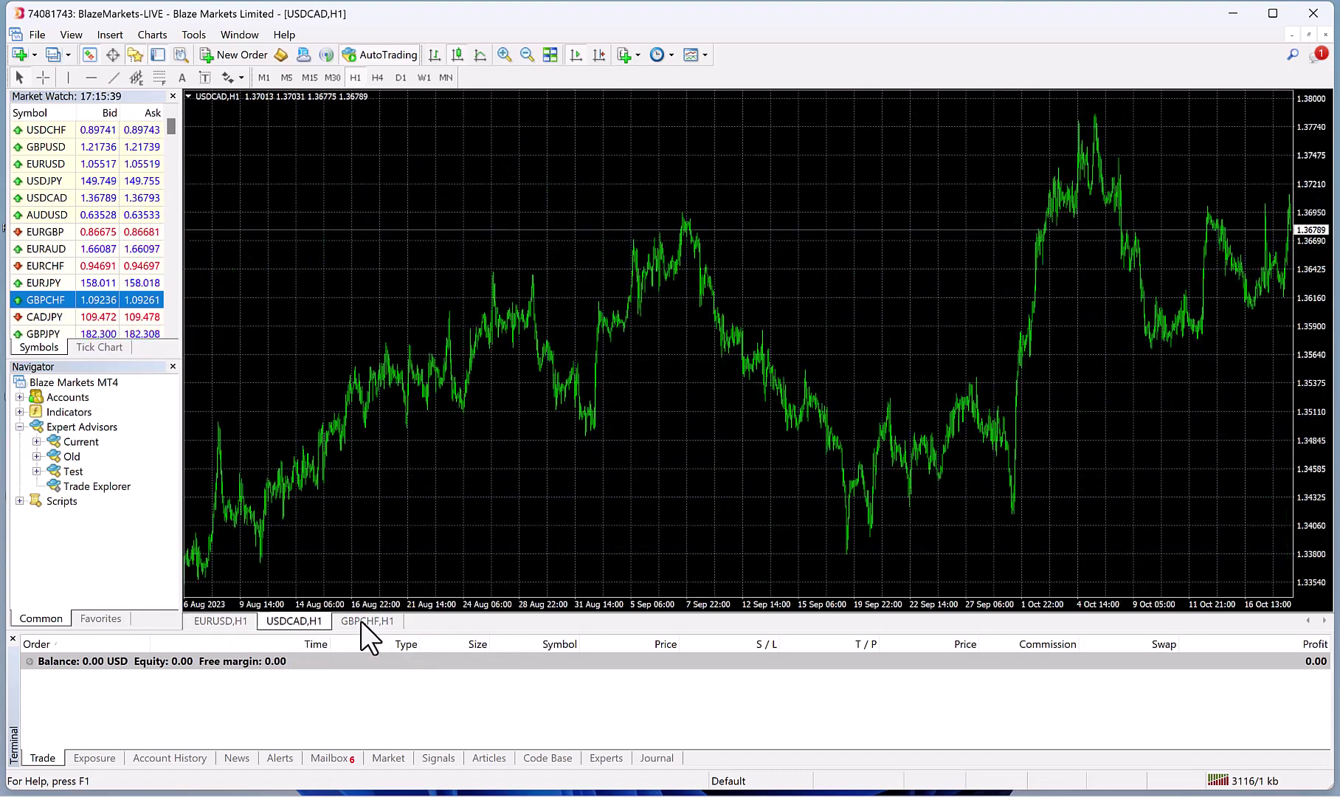
{"action": "left_click", "coordinate": [361, 621]}
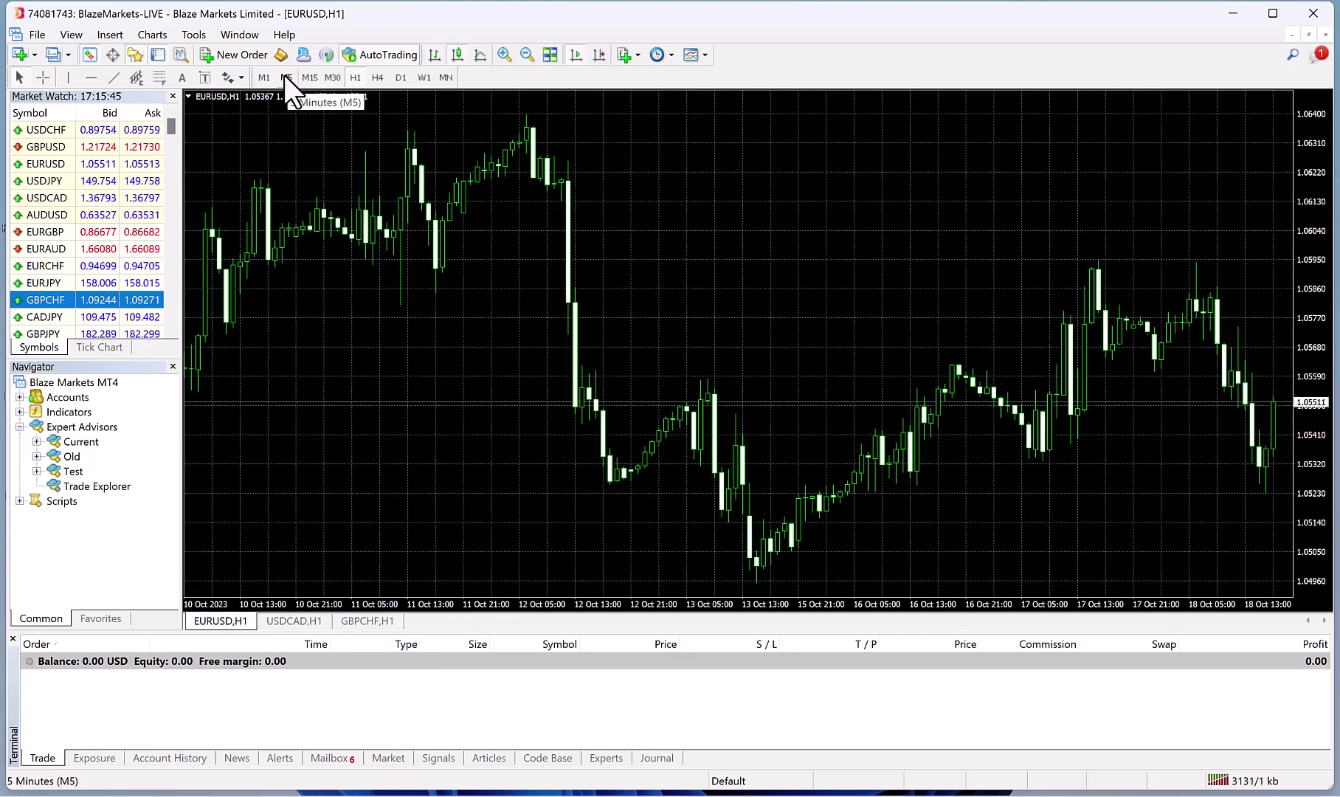
{"action": "left_click", "coordinate": [285, 77]}
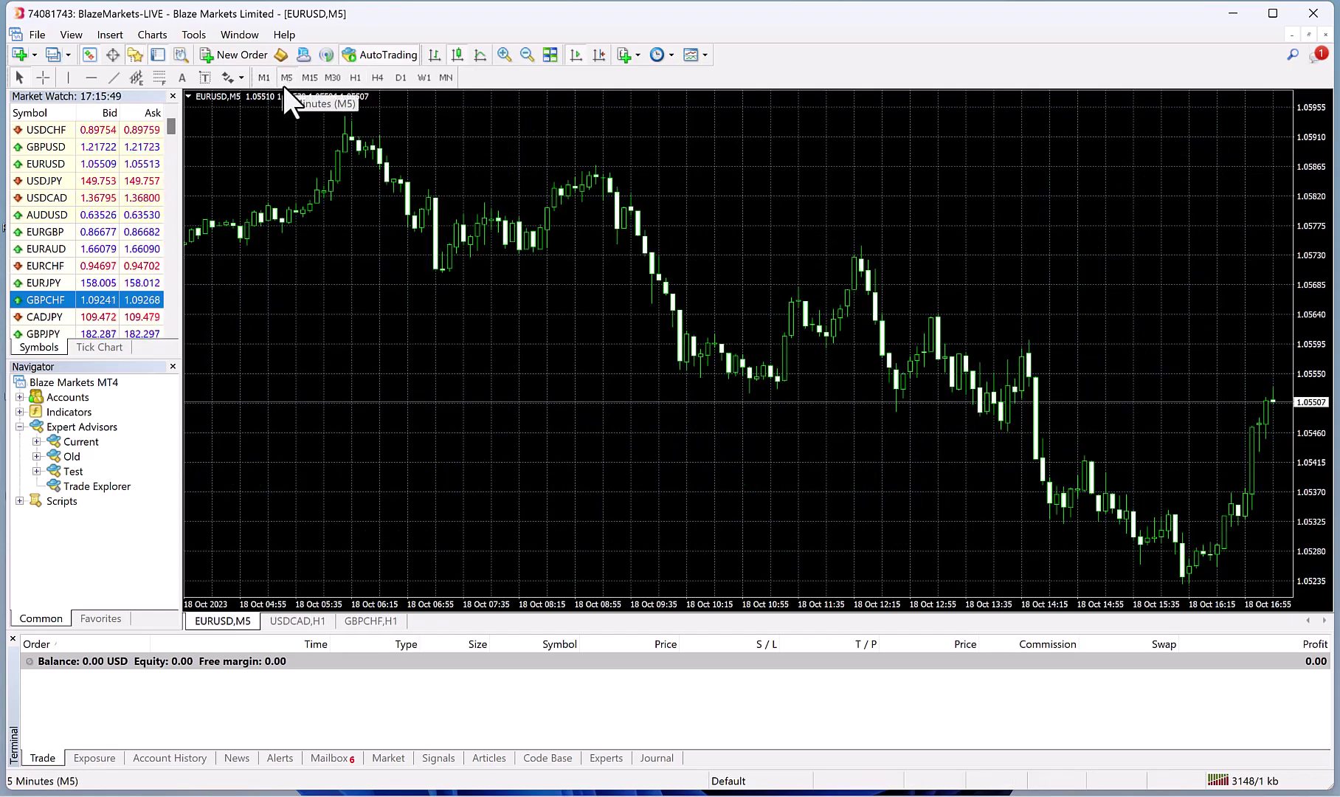
{"action": "left_click", "coordinate": [298, 620]}
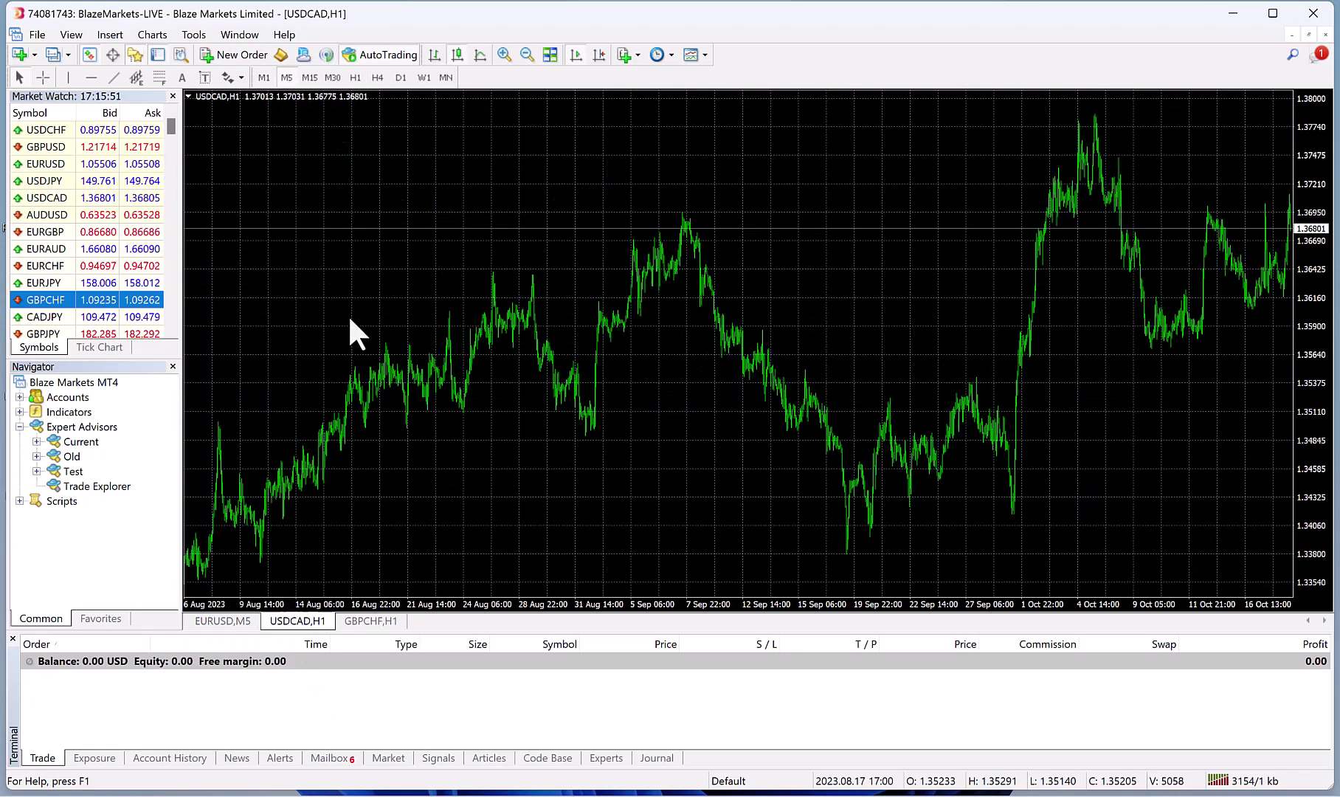
{"action": "left_click", "coordinate": [286, 78]}
{"action": "left_click", "coordinate": [372, 620]}
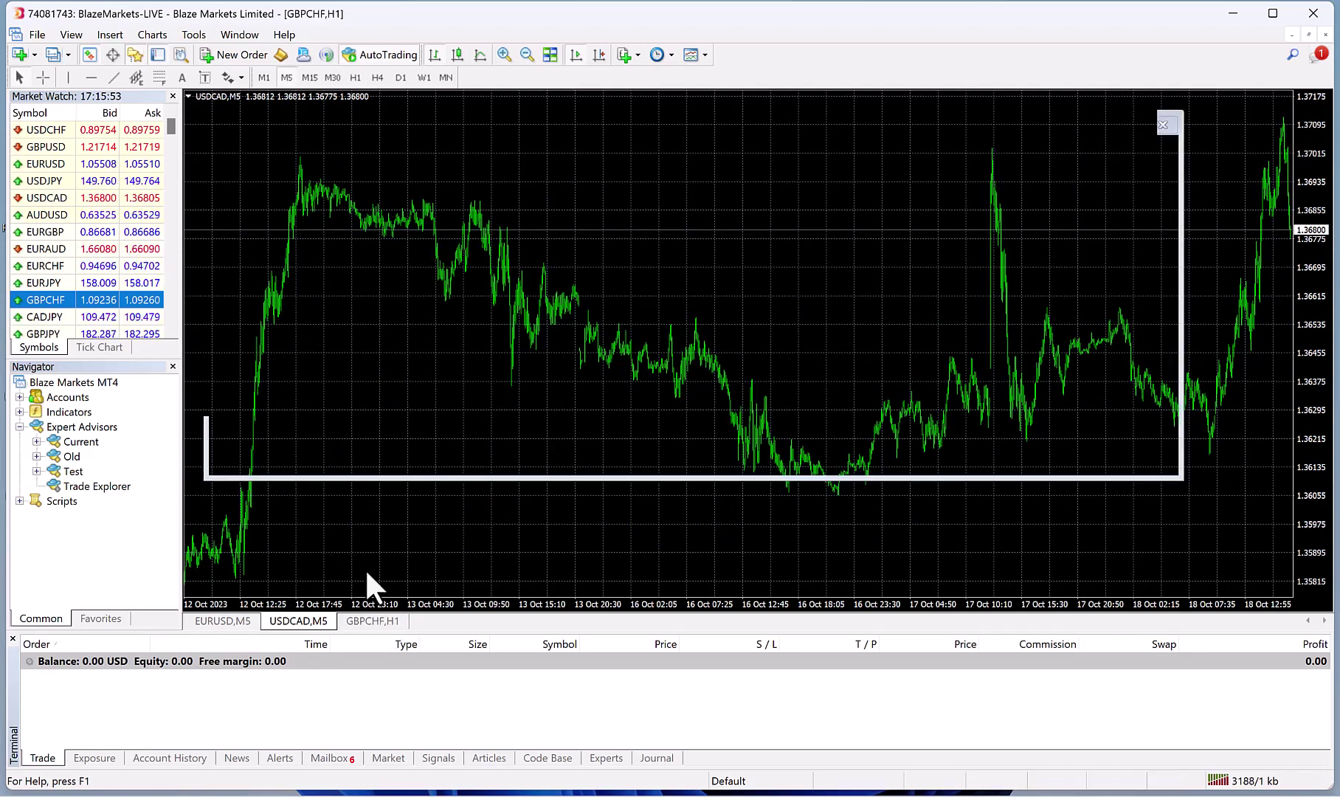
{"action": "left_click", "coordinate": [286, 77]}
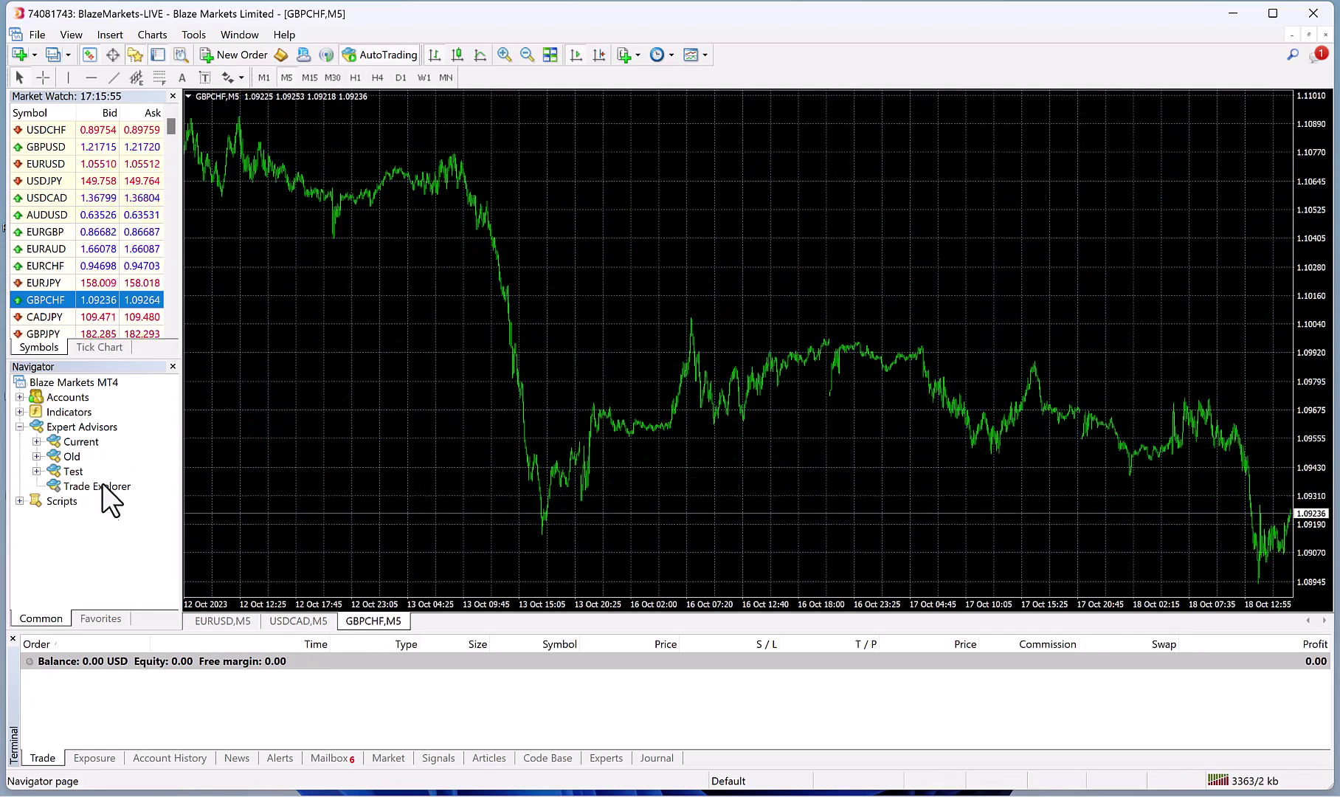
Step: Attach Trade Explorer to the GBPCHF chart, check its Common permissions, and load a preset from Inputs
{"action": "left_click", "coordinate": [89, 487]}
{"action": "left_click_drag", "start_coordinate": [89, 487], "coordinate": [387, 487]}
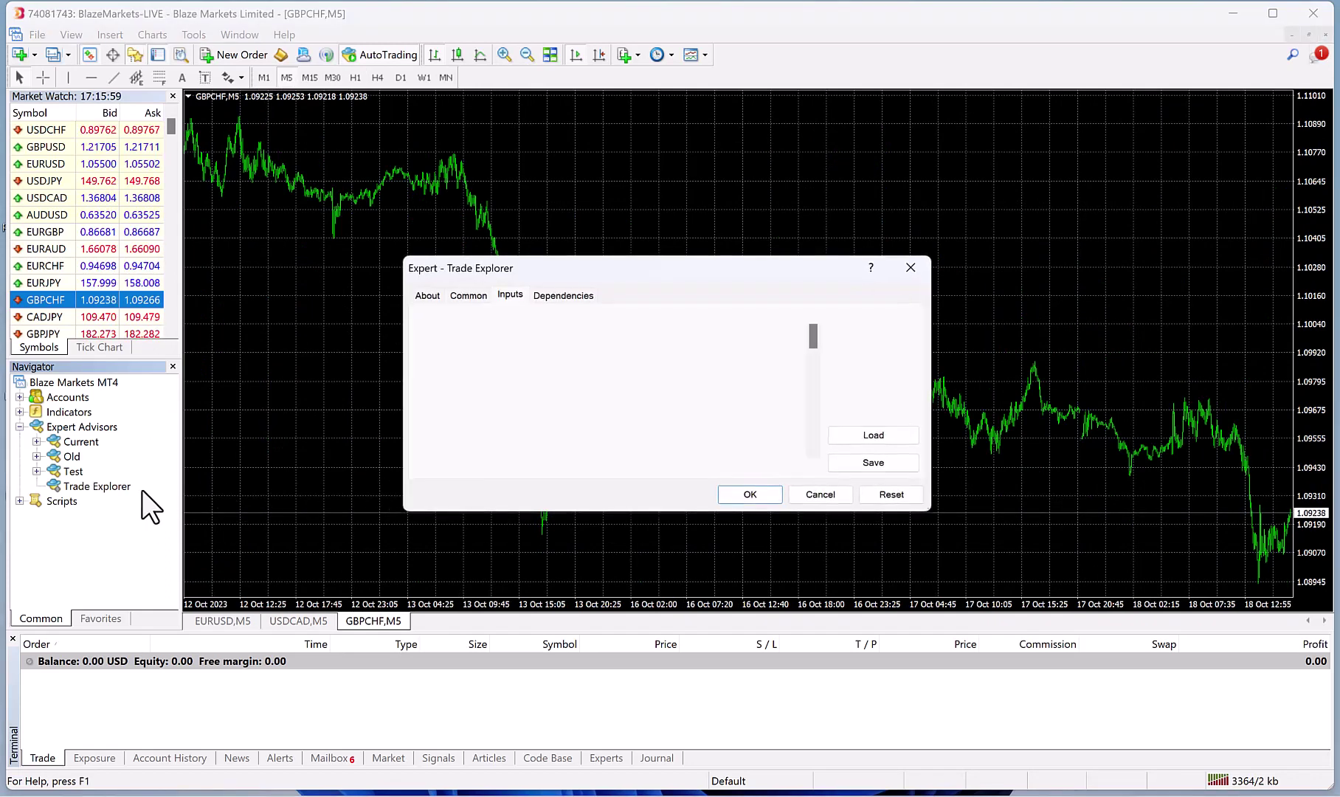
{"action": "left_click", "coordinate": [465, 293]}
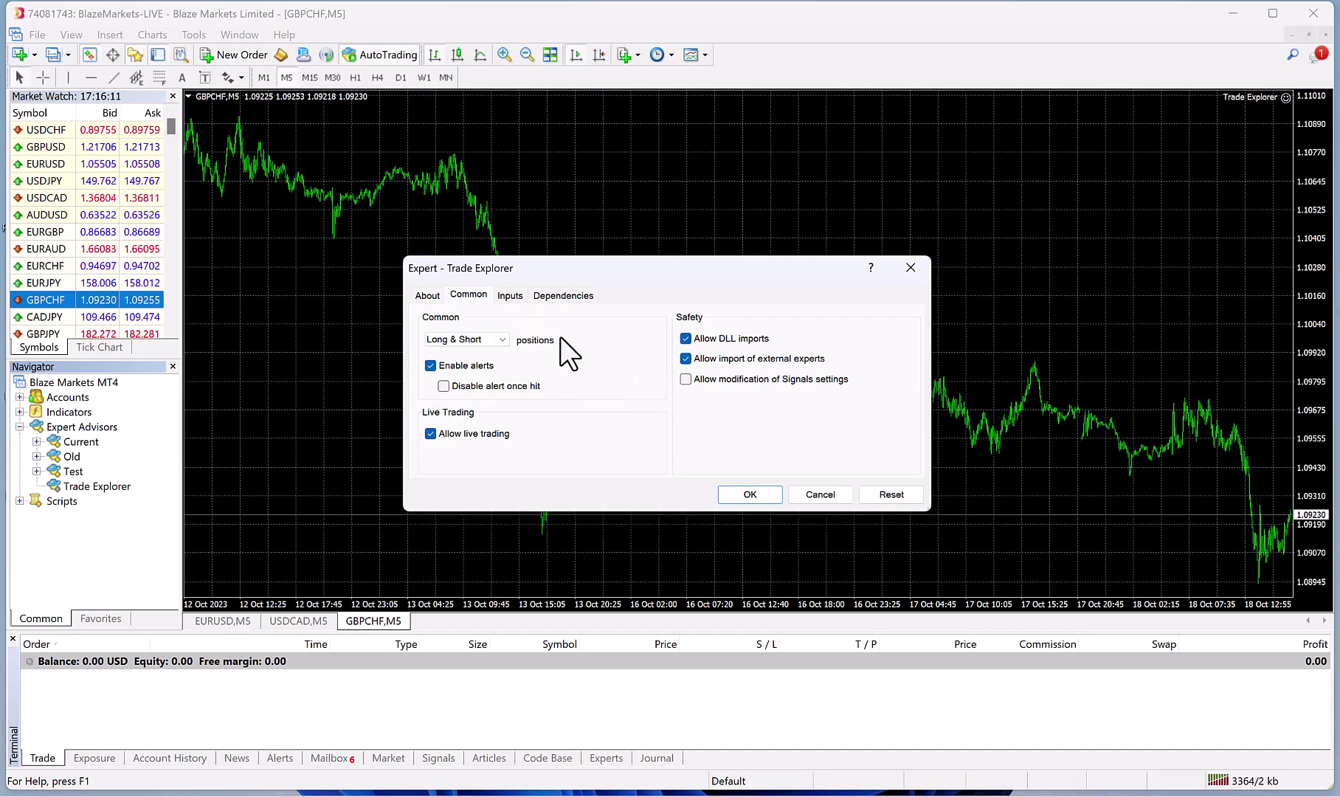
{"action": "left_click", "coordinate": [511, 295]}
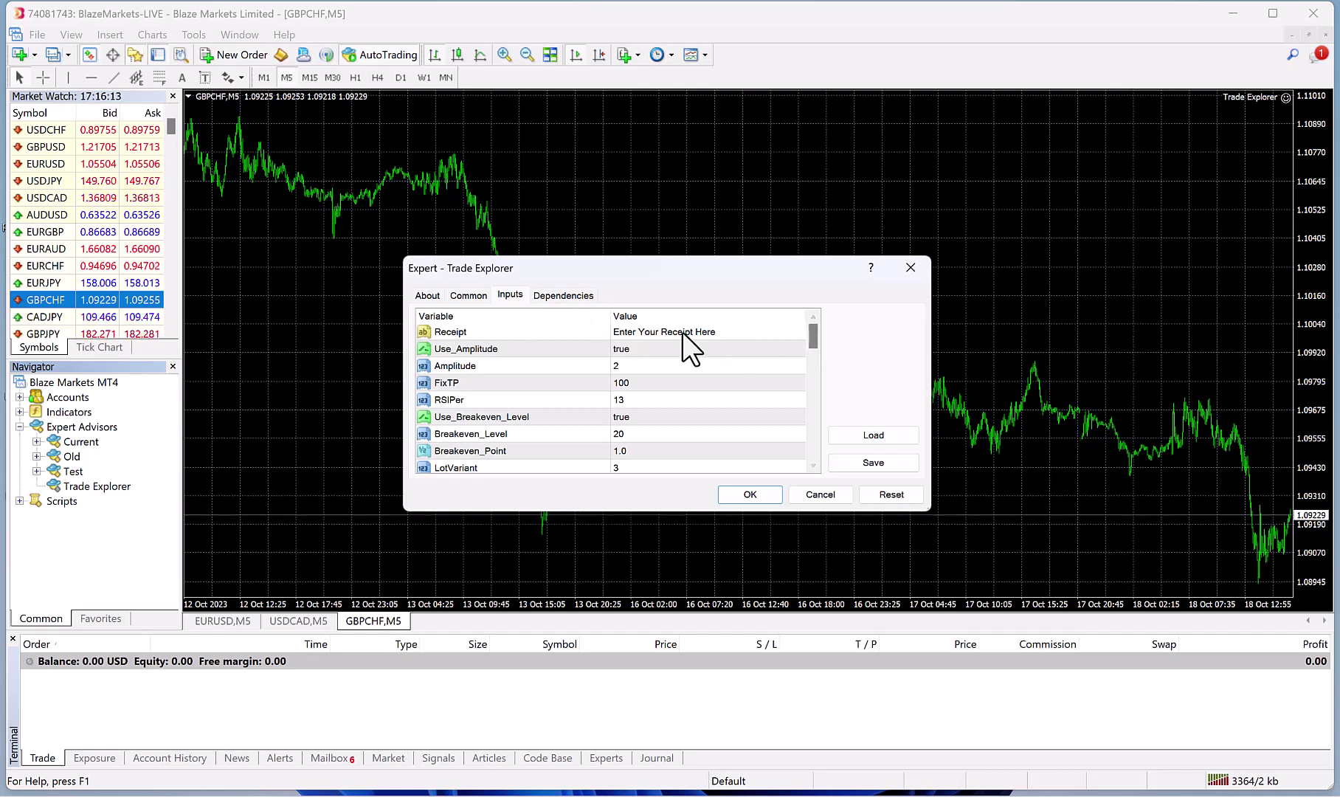
{"action": "left_click", "coordinate": [874, 436]}
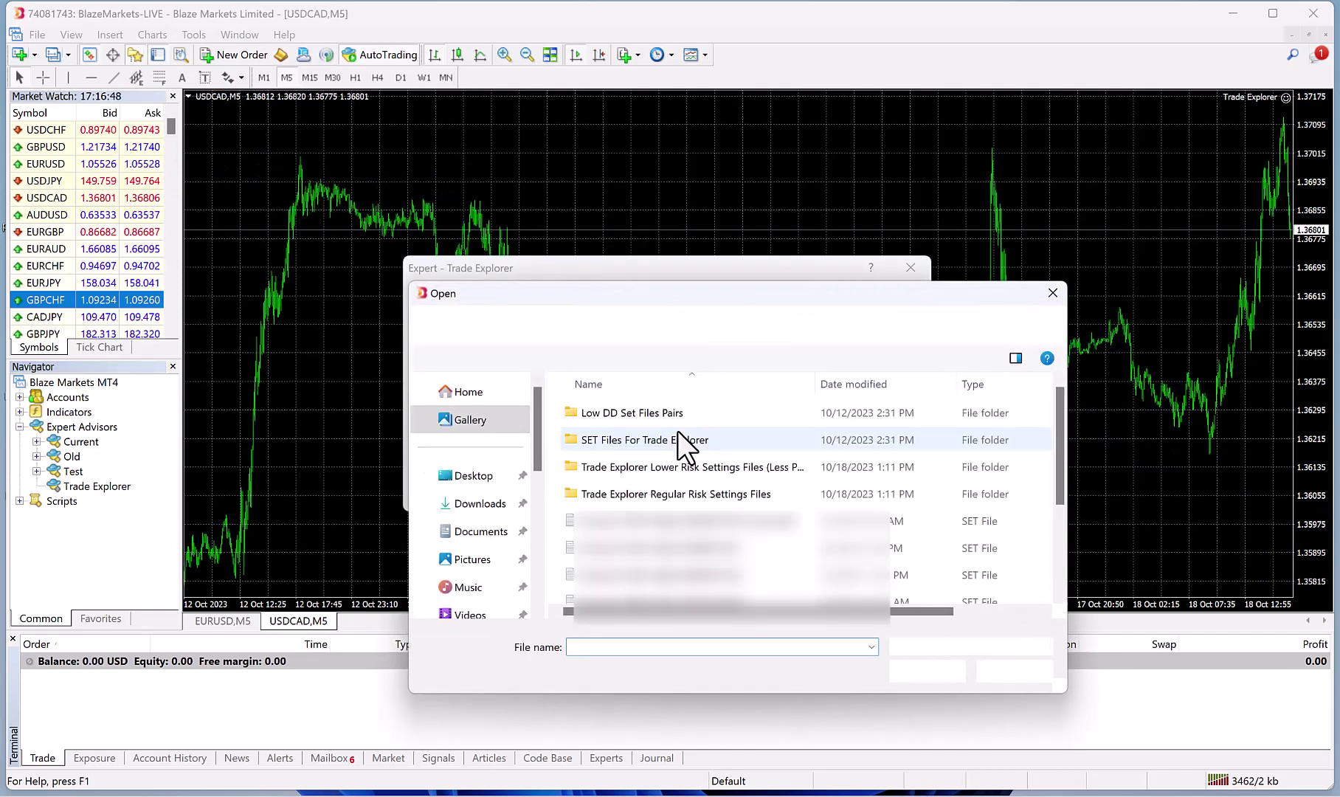
Step: Load USDCAD New.set from the Lower Risk Settings folder into Trade Explorer's inputs
{"action": "double_click", "coordinate": [627, 469]}
{"action": "left_click", "coordinate": [639, 502]}
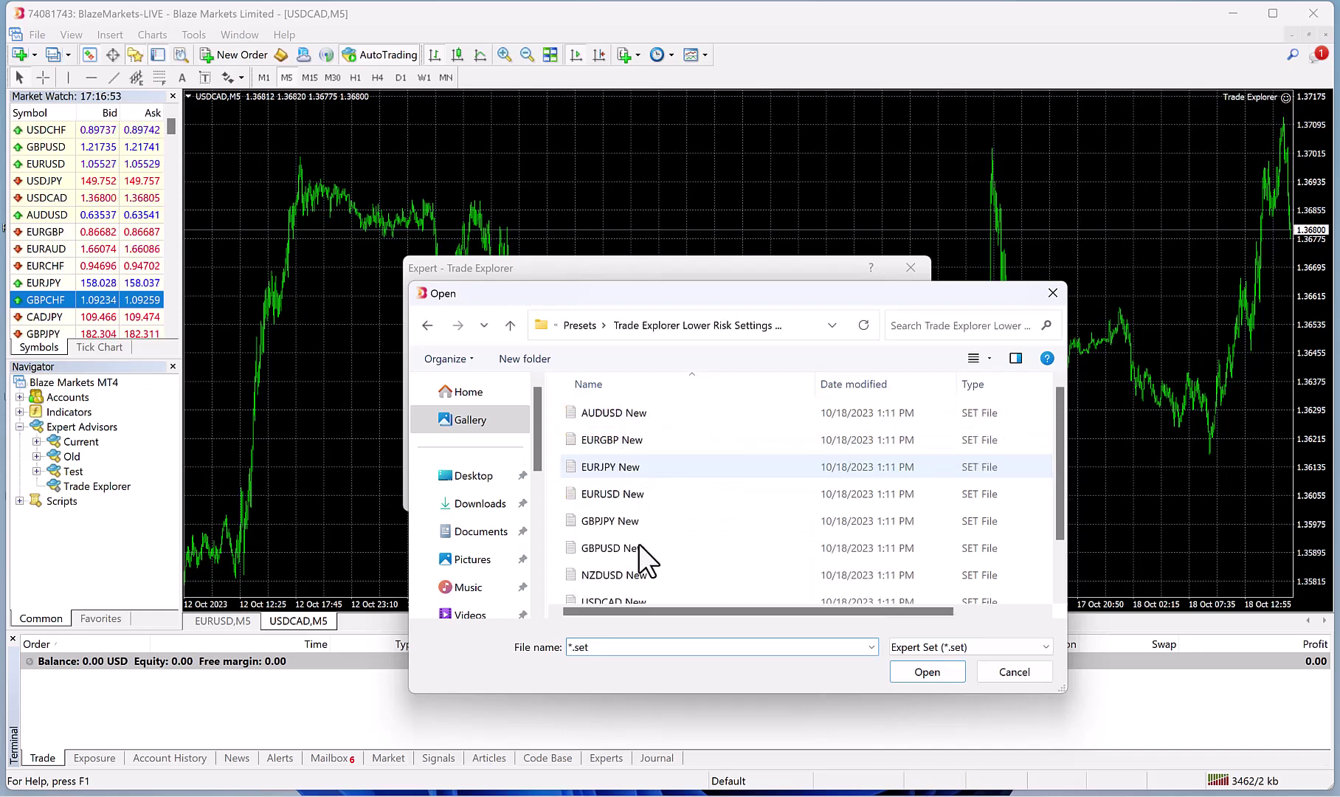
{"action": "scroll", "coordinate": [638, 543], "scroll_direction": "down", "scroll_amount": 1}
{"action": "left_click", "coordinate": [609, 538]}
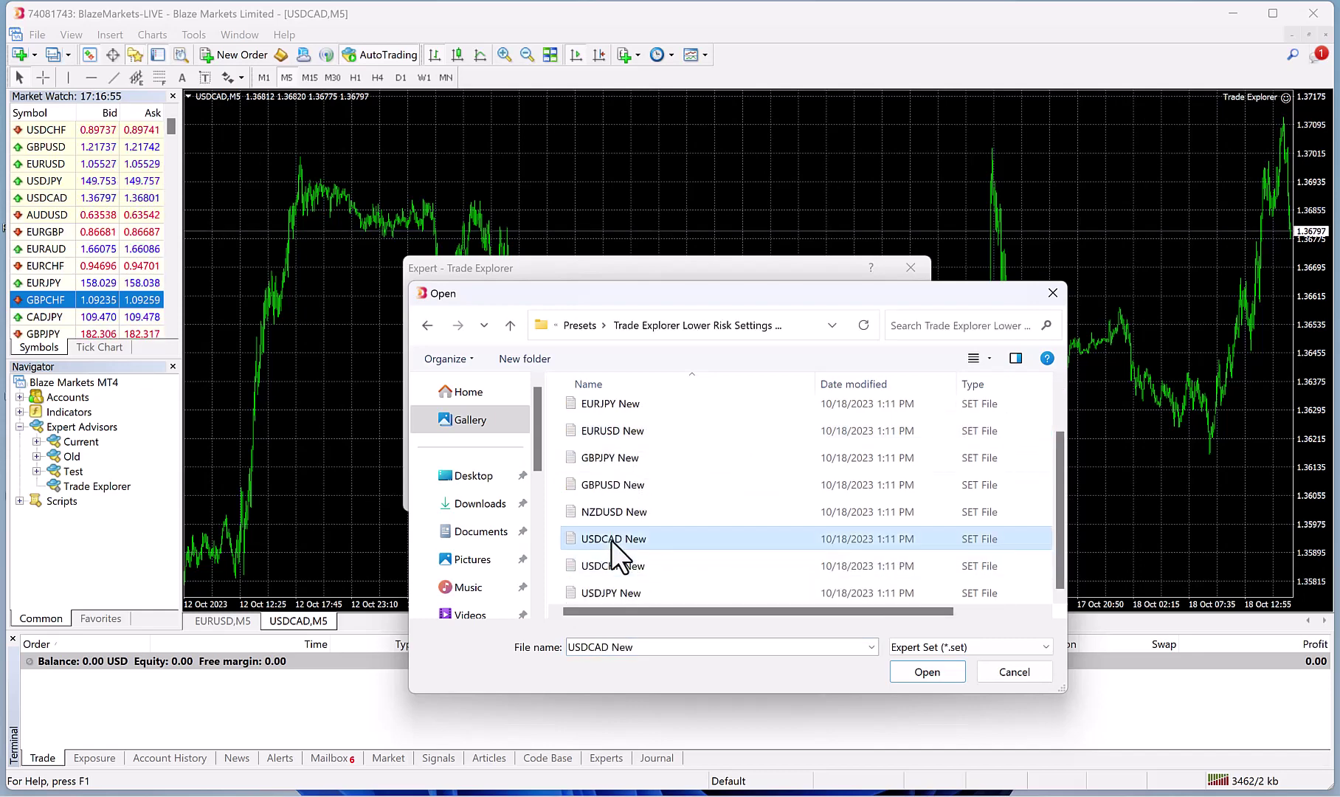
{"action": "double_click", "coordinate": [612, 540]}
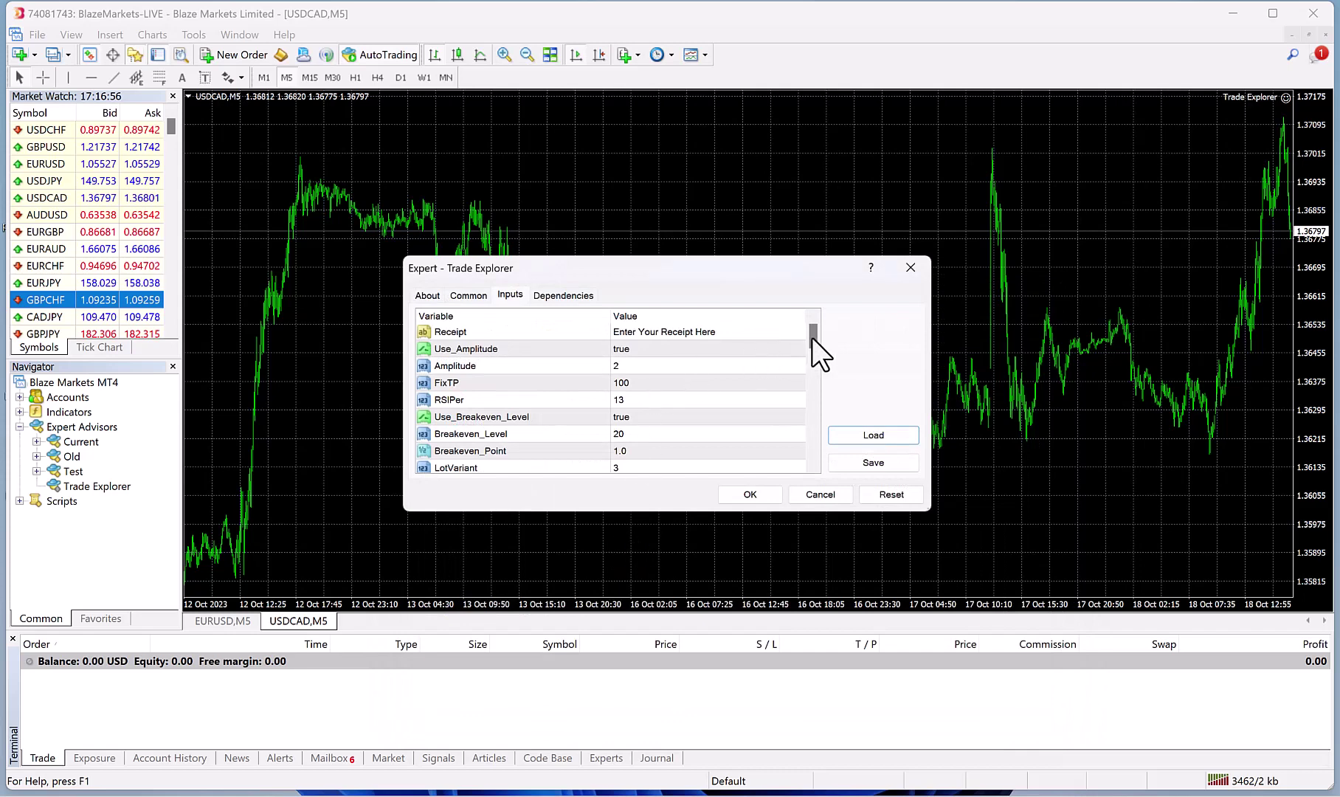
Step: Enter your purchase receipt in Trade Explorer's Receipt input and confirm FixLot is 0.01
{"action": "left_click", "coordinate": [813, 467]}
{"action": "left_click_drag", "start_coordinate": [814, 463], "coordinate": [825, 316]}
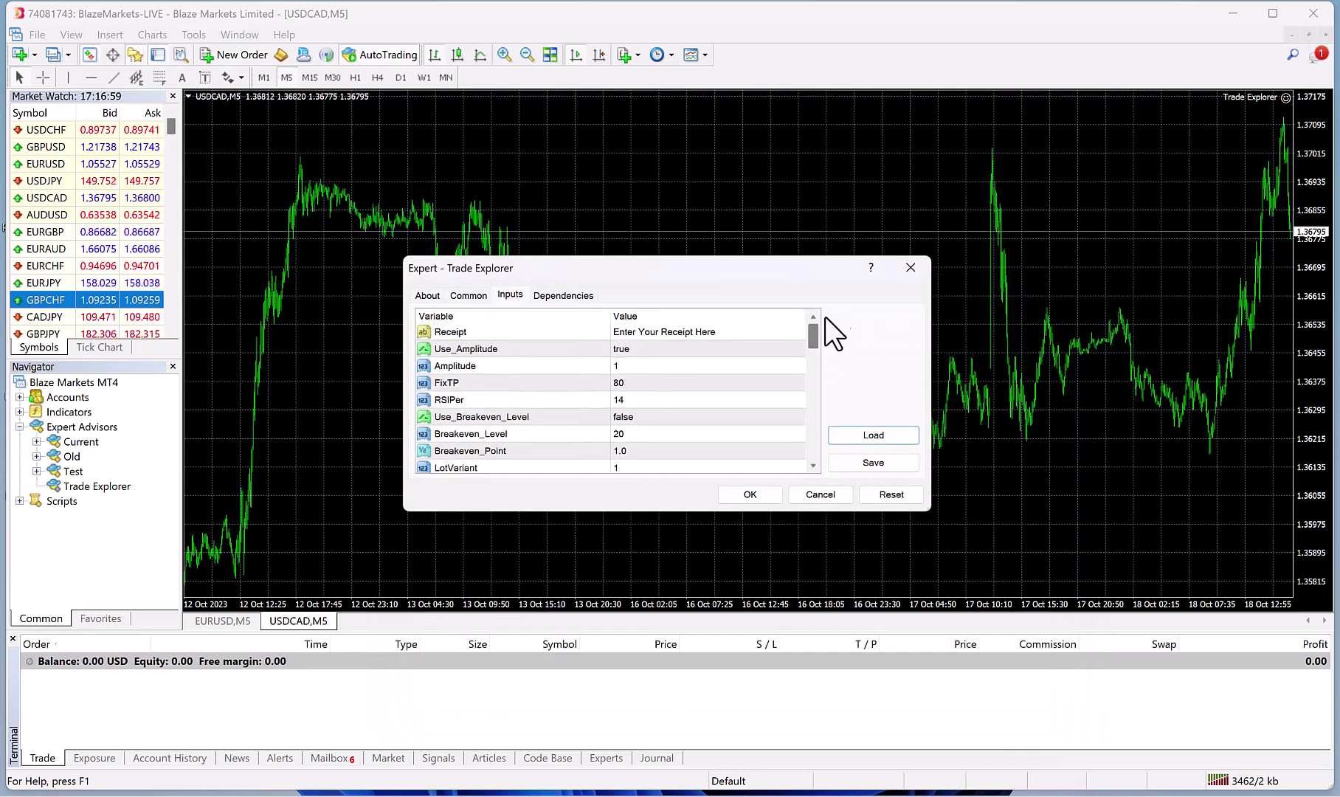
{"action": "double_click", "coordinate": [710, 336]}
{"action": "type", "text": "xxxx"}
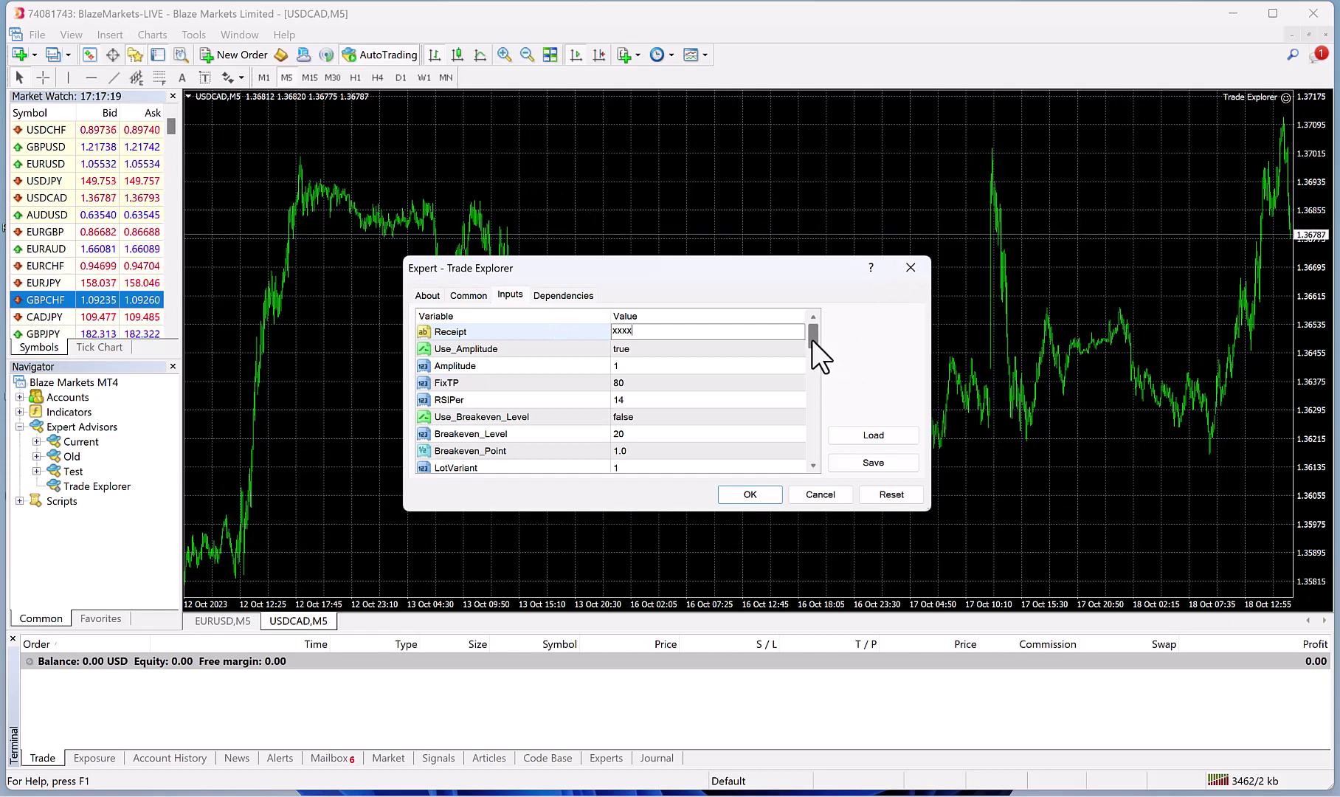
{"action": "left_click_drag", "start_coordinate": [652, 334], "coordinate": [581, 332]}
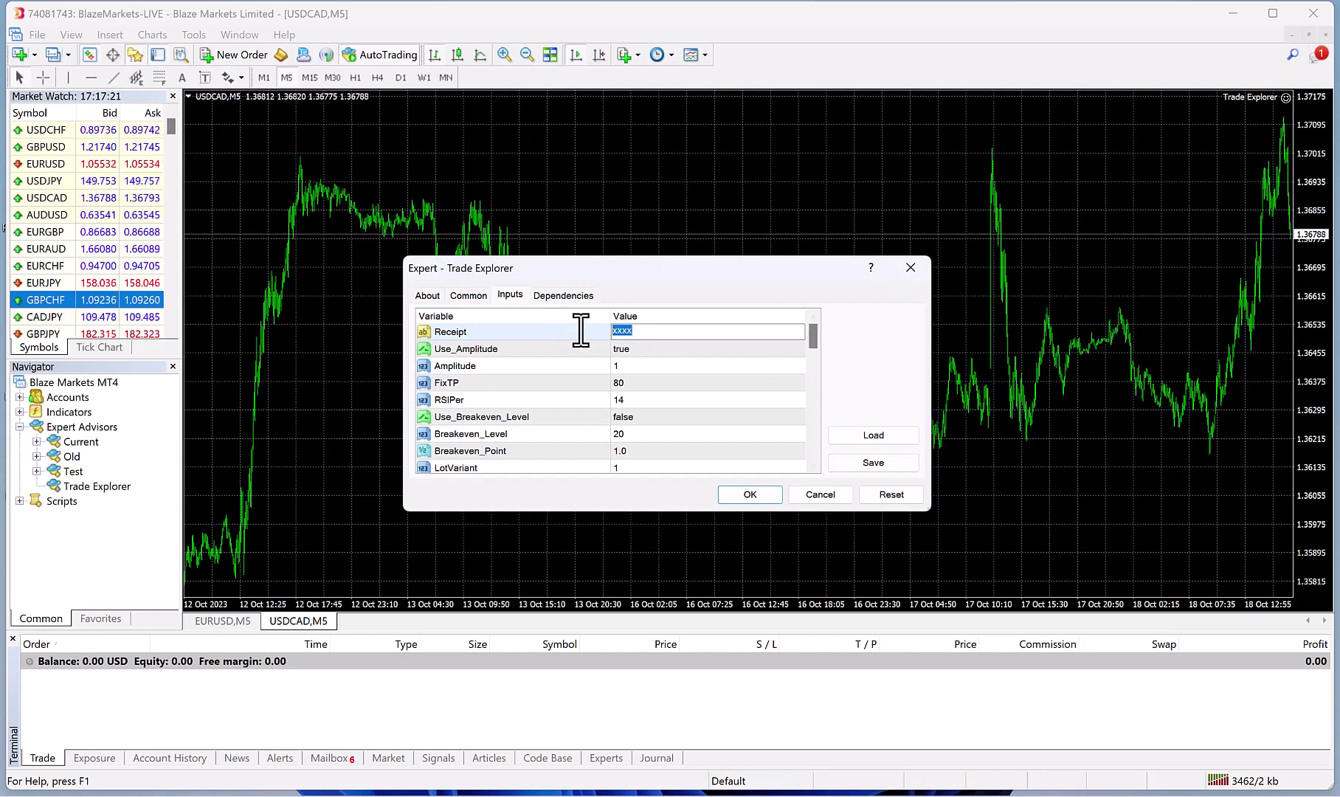
{"action": "scroll", "coordinate": [810, 340], "scroll_direction": "down", "scroll_amount": 2}
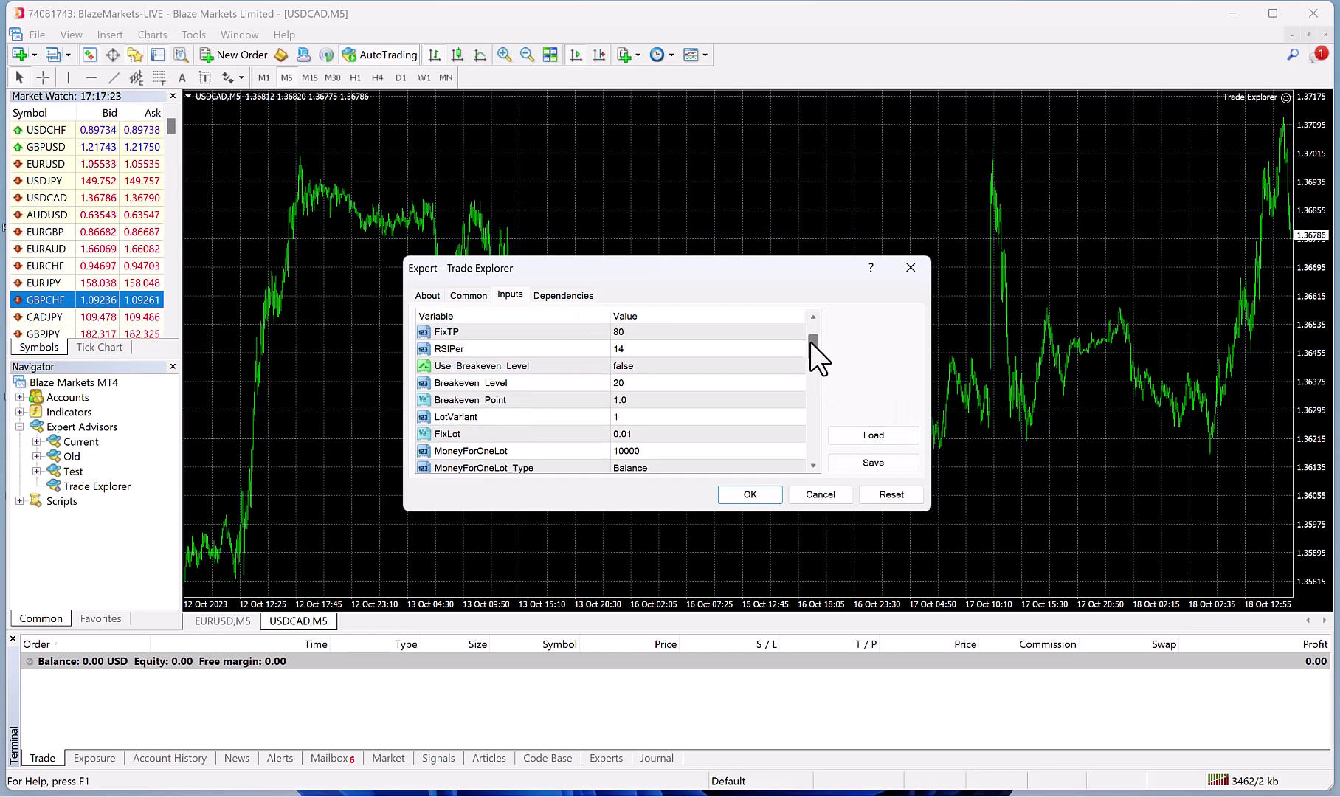
{"action": "left_click", "coordinate": [618, 417]}
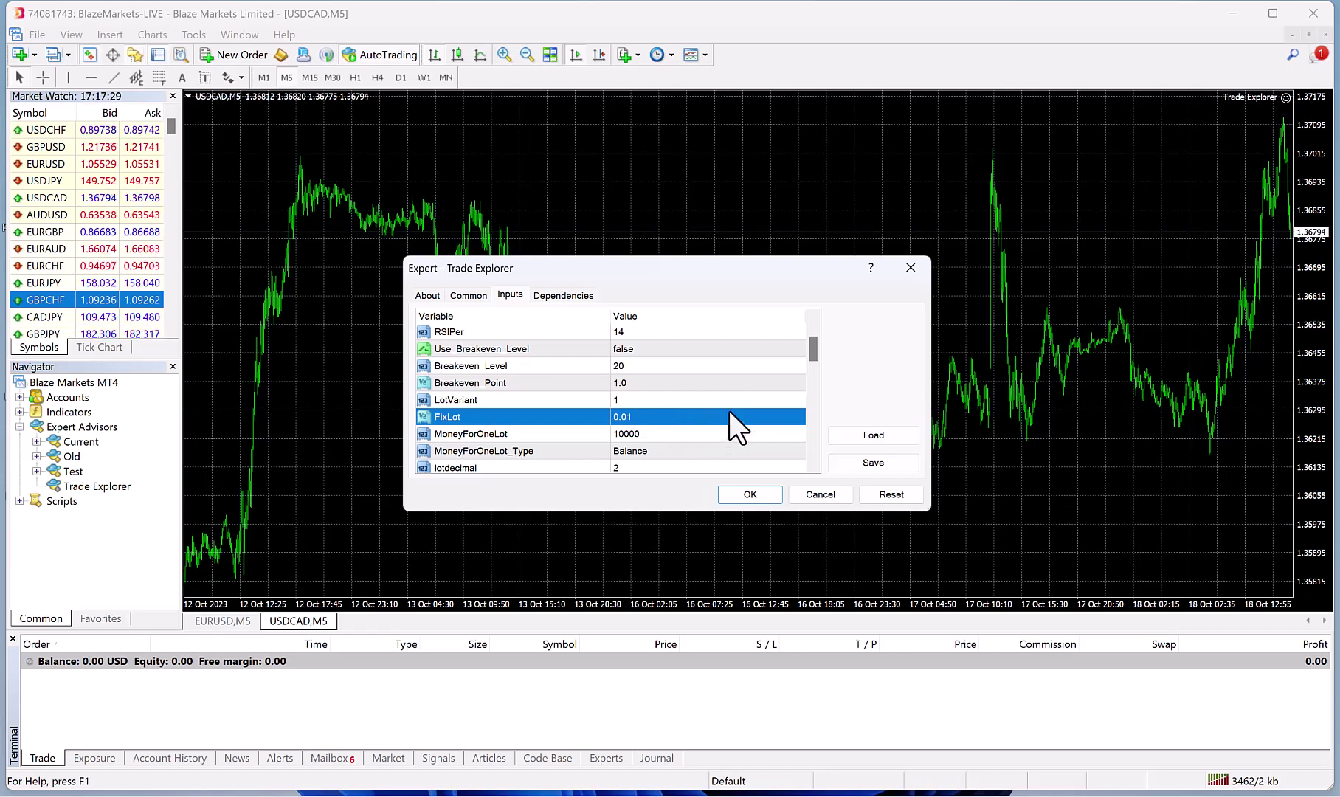
{"action": "mouse_move", "coordinate": [812, 349]}
{"action": "left_mouse_down"}
{"action": "mouse_move", "coordinate": [807, 330]}
{"action": "mouse_move", "coordinate": [812, 347]}
{"action": "left_mouse_up"}
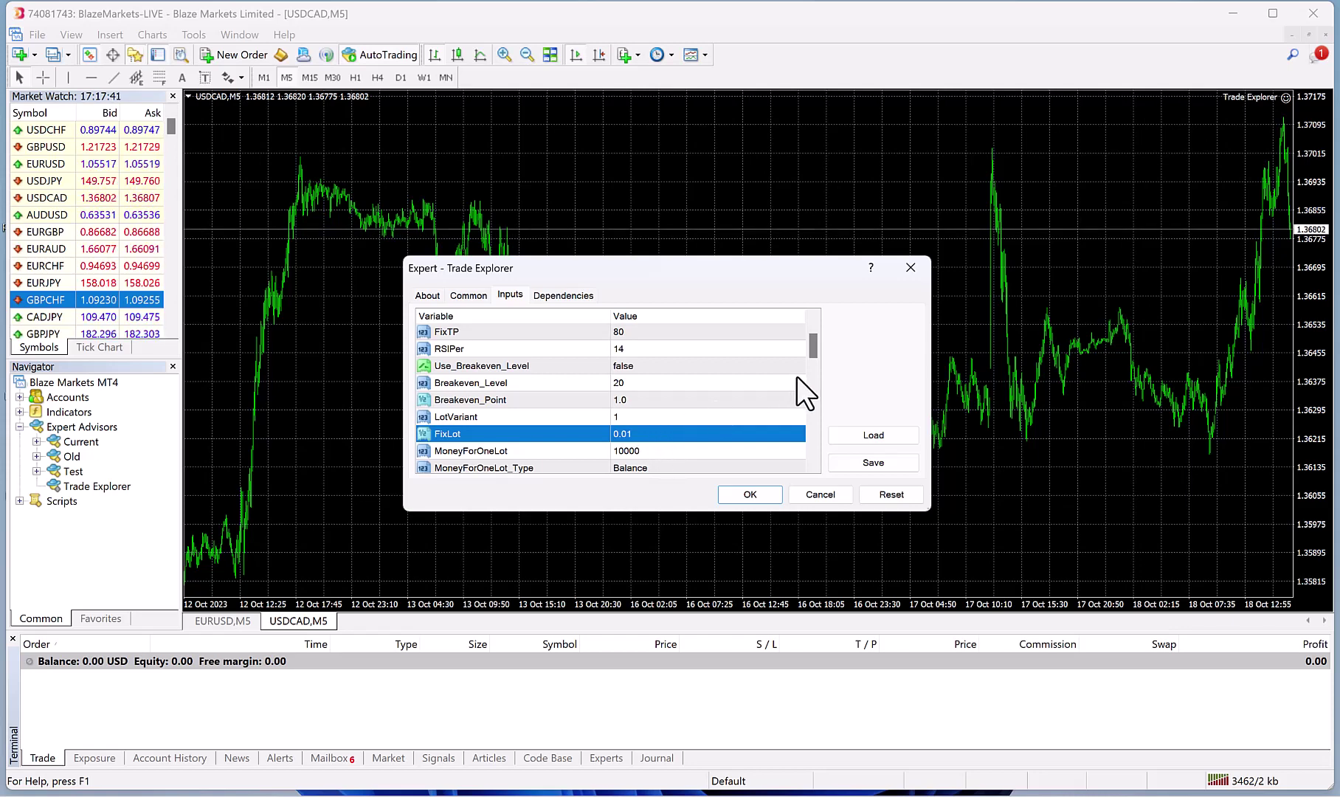
Step: Accept Trade Explorer's settings on the USDCAD chart and turn AutoTrading on
{"action": "left_click", "coordinate": [754, 496]}
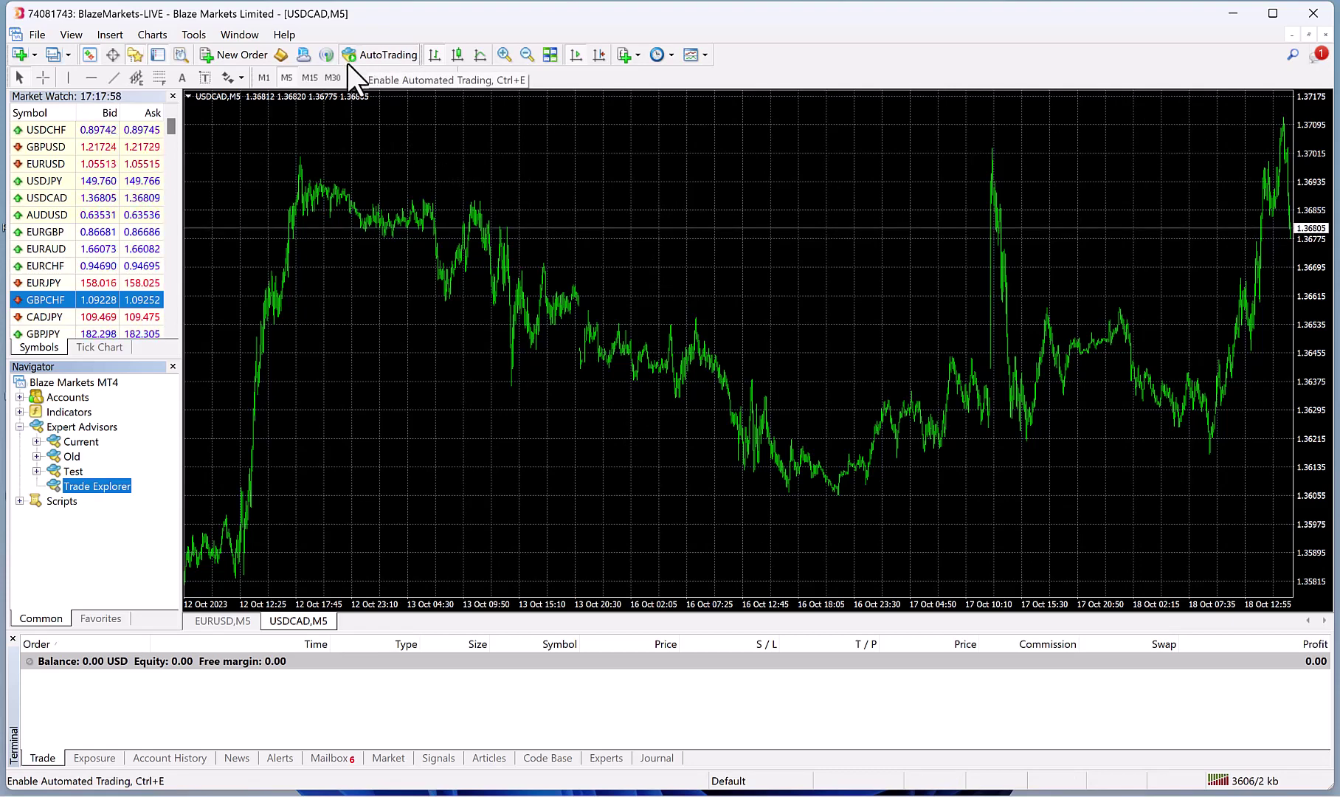
{"action": "left_click", "coordinate": [386, 53]}
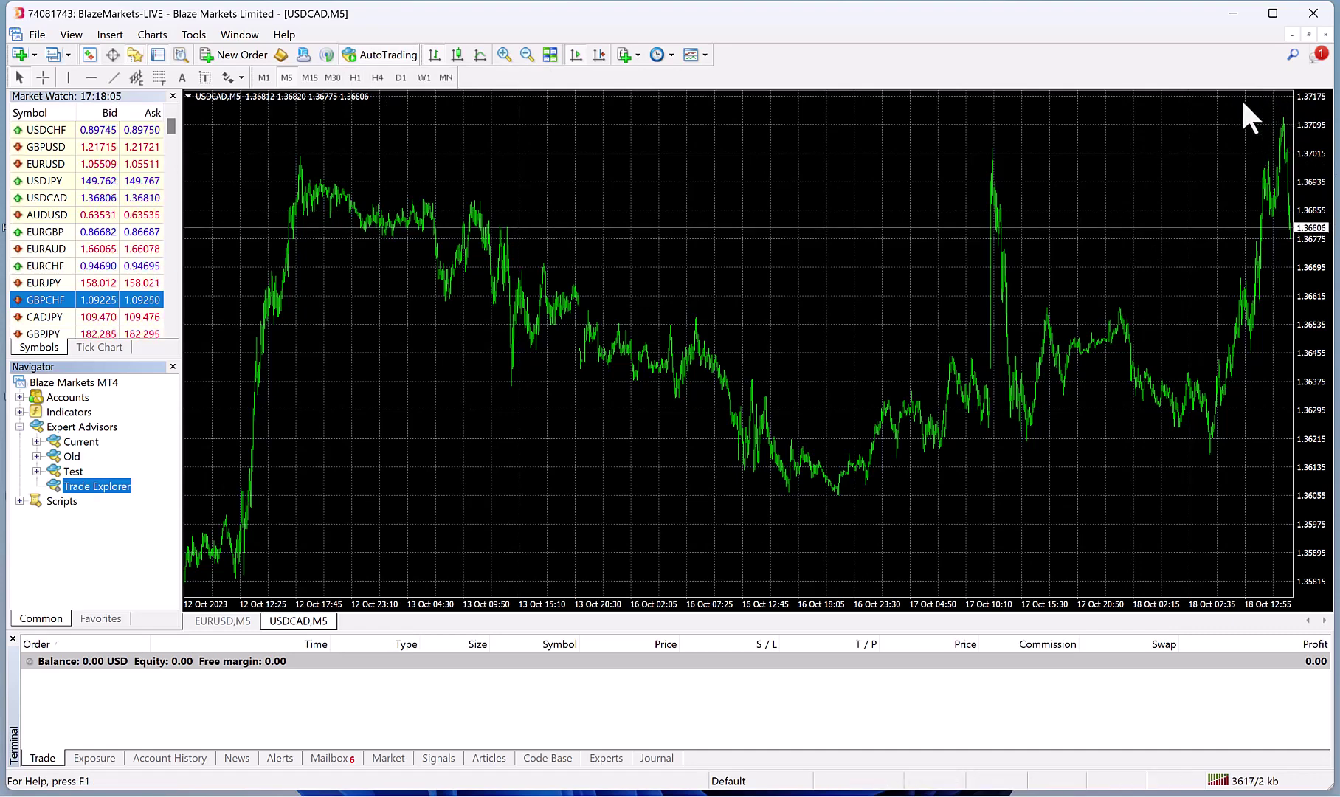
Step: Review the Experts and Journal logs, then flip between the EURUSD,M5 and USDCAD,M5 charts
{"action": "left_click", "coordinate": [618, 757]}
{"action": "left_click", "coordinate": [656, 758]}
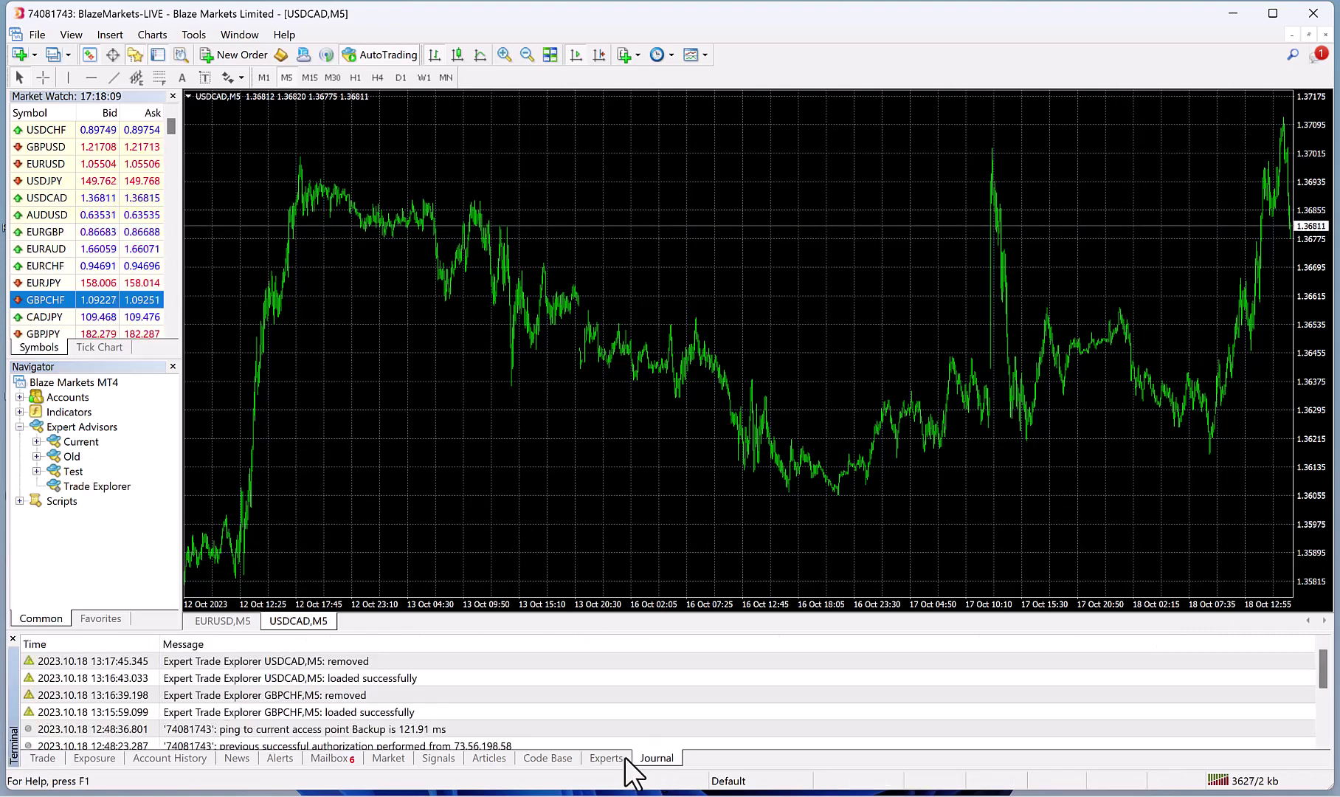
{"action": "left_click", "coordinate": [623, 758]}
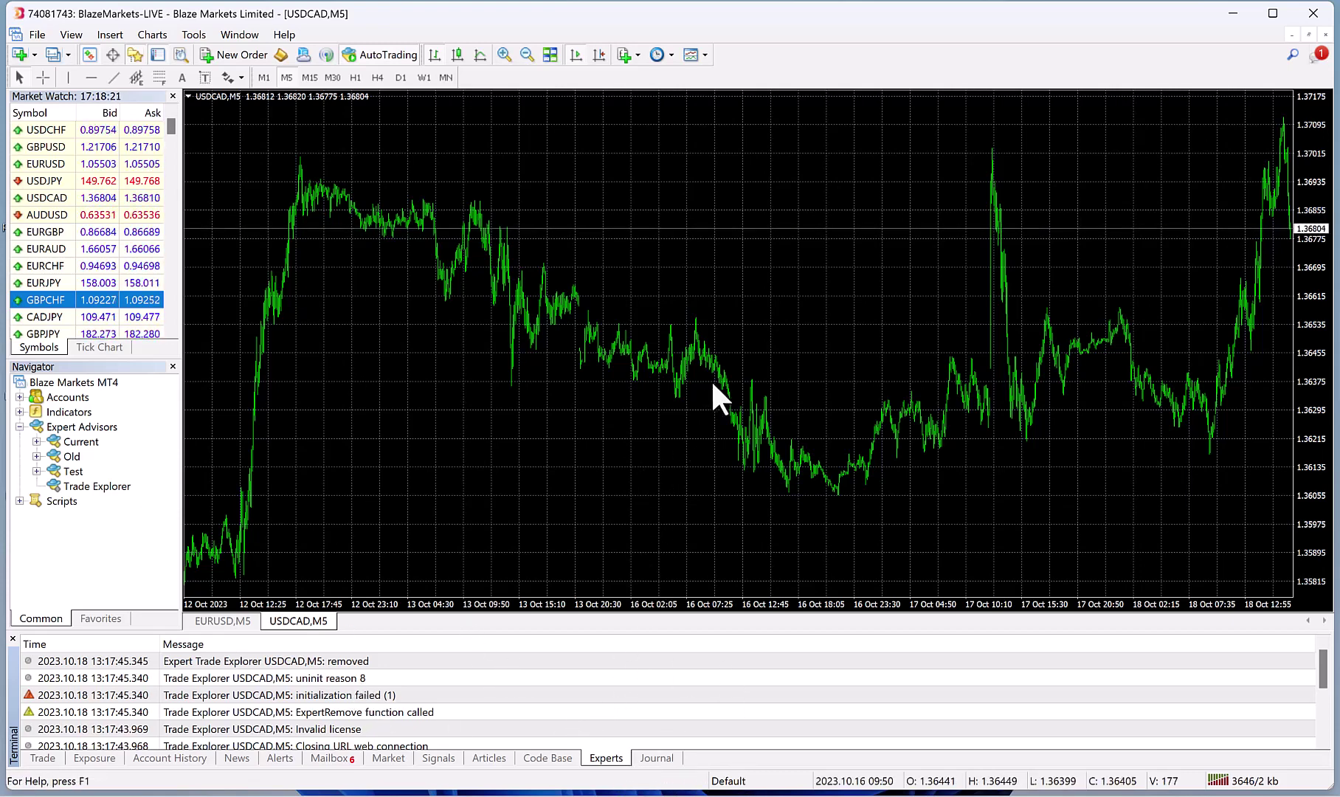
{"action": "left_click", "coordinate": [234, 622]}
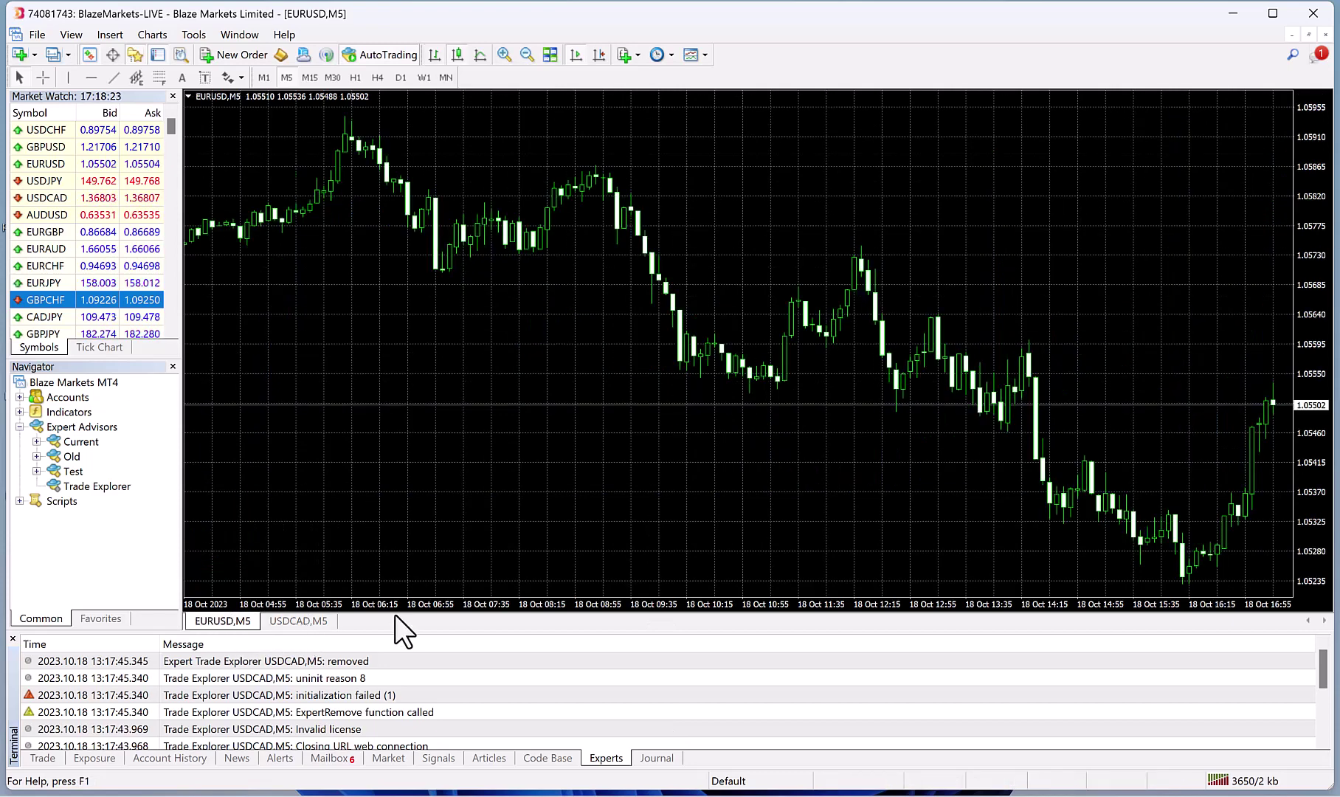
{"action": "left_click", "coordinate": [305, 620]}
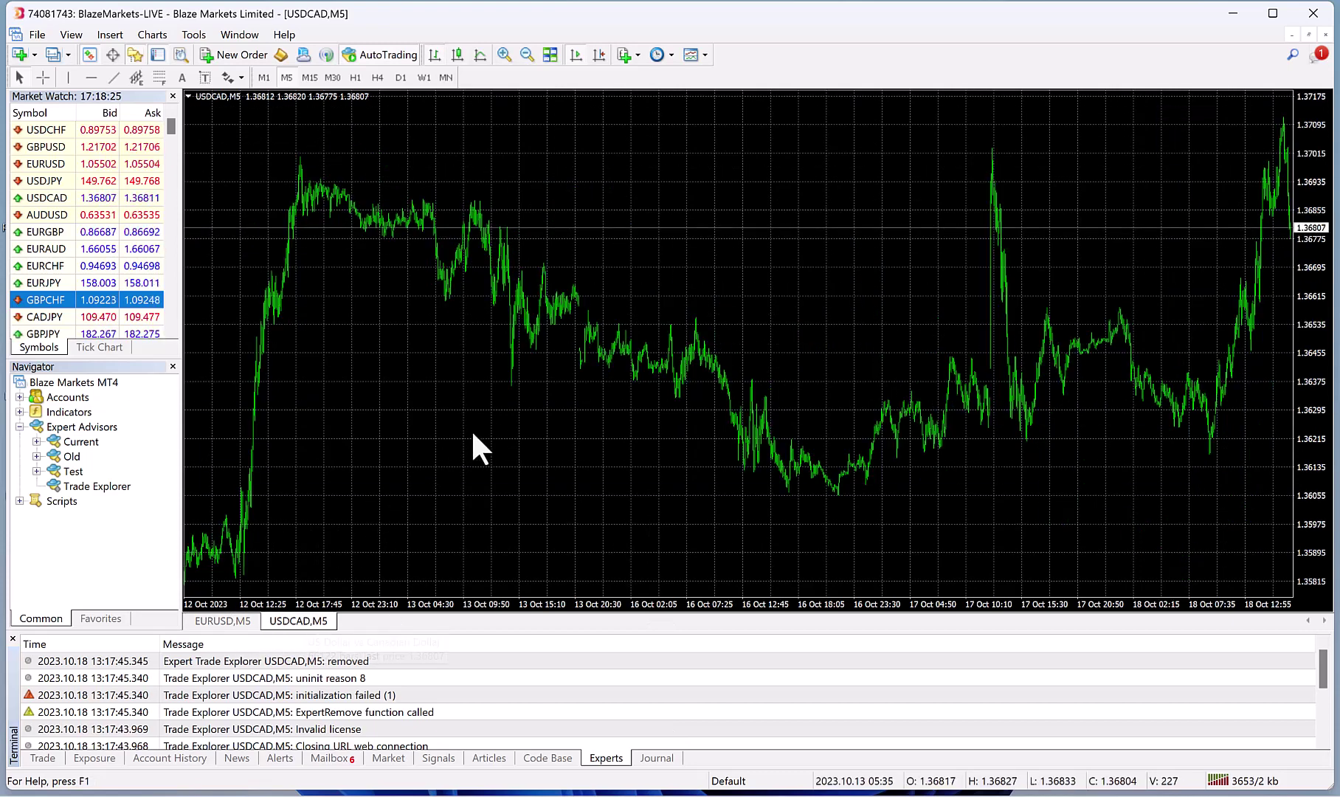